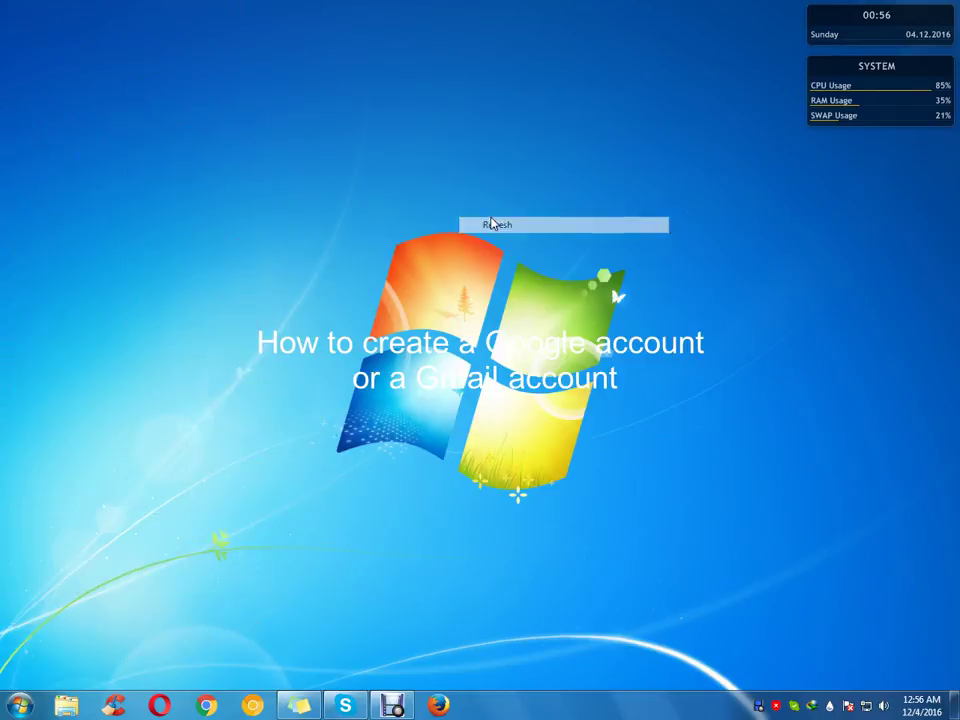
Refresh the Windows desktop six times from its right-click menu.
{"action": "right_click", "coordinate": [452, 174]}
{"action": "left_click", "coordinate": [488, 210]}
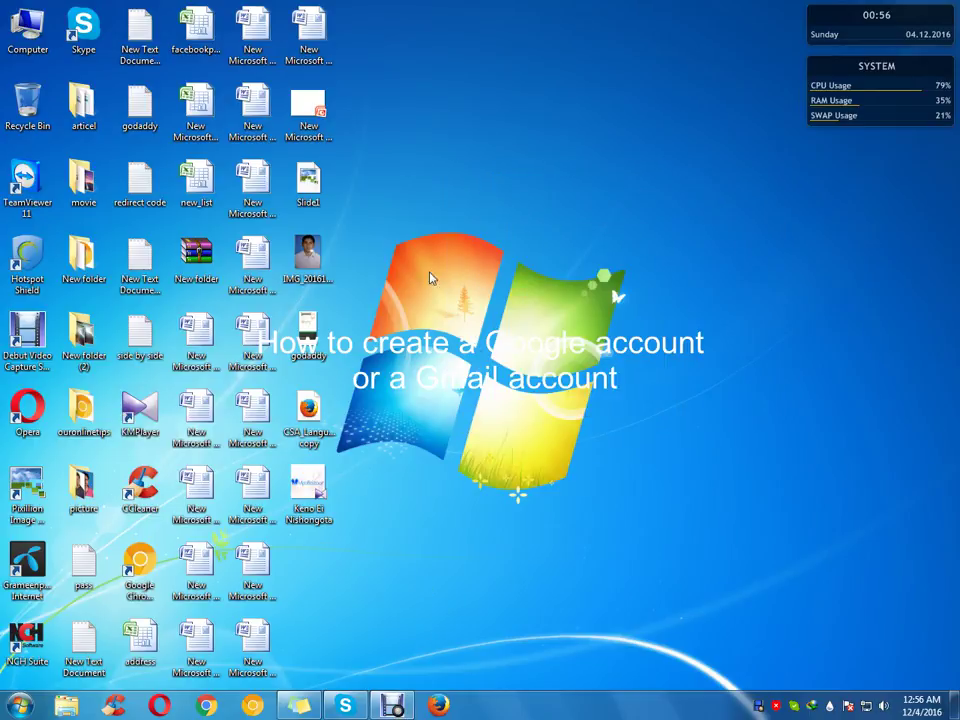
{"action": "right_click", "coordinate": [424, 176]}
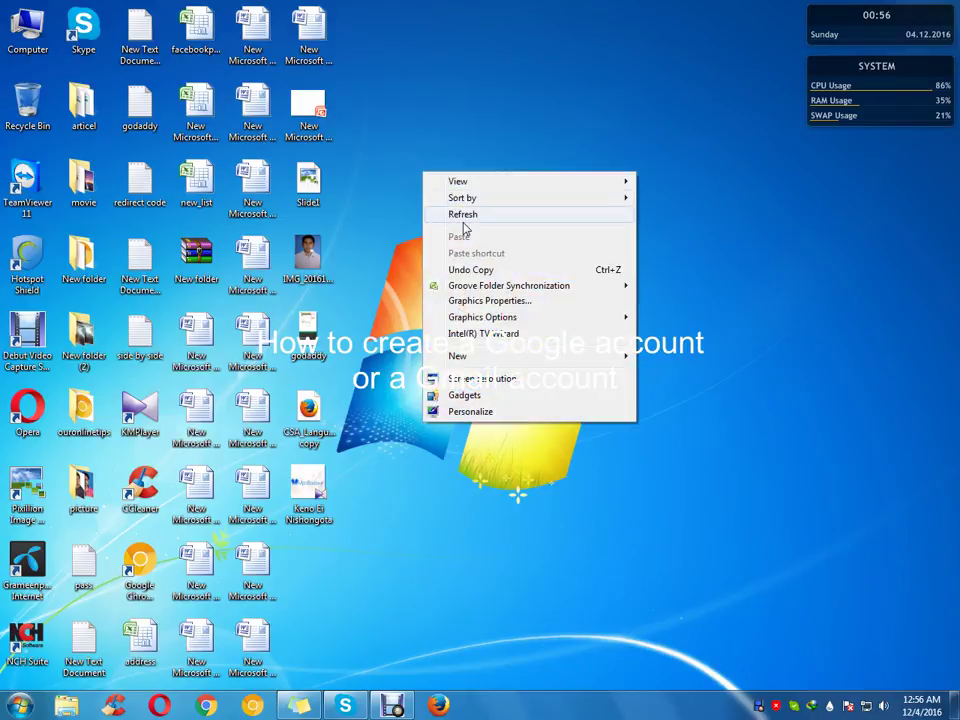
{"action": "left_click", "coordinate": [463, 216]}
{"action": "right_click", "coordinate": [438, 174]}
{"action": "left_click", "coordinate": [476, 213]}
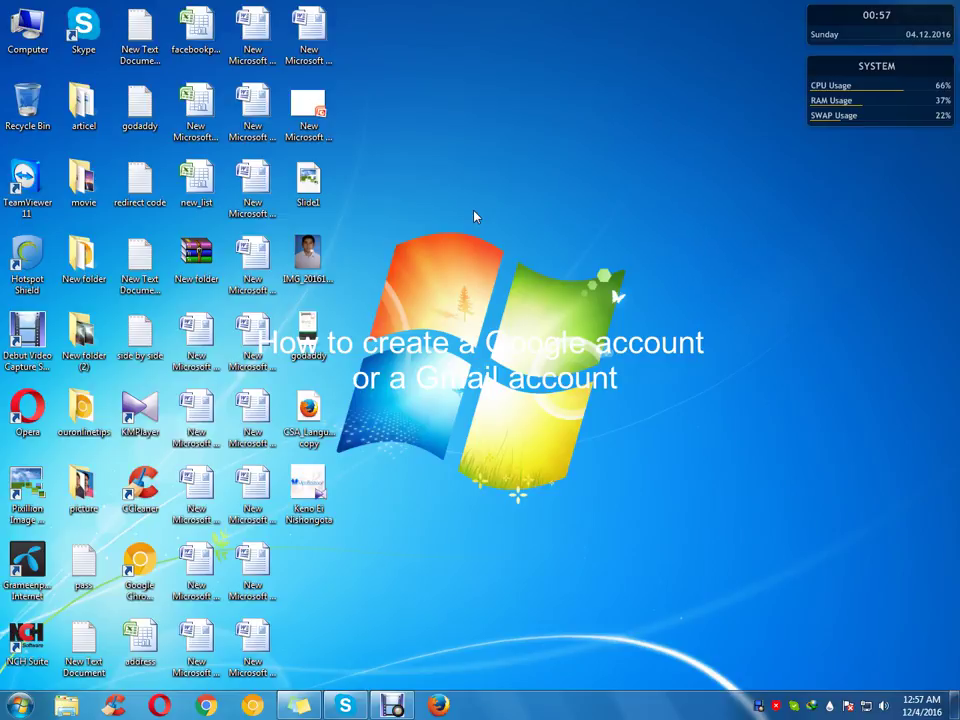
{"action": "right_click", "coordinate": [475, 217]}
{"action": "left_click", "coordinate": [510, 253]}
{"action": "right_click", "coordinate": [476, 242]}
{"action": "left_click", "coordinate": [513, 283]}
{"action": "right_click", "coordinate": [440, 250]}
{"action": "left_click", "coordinate": [452, 284]}
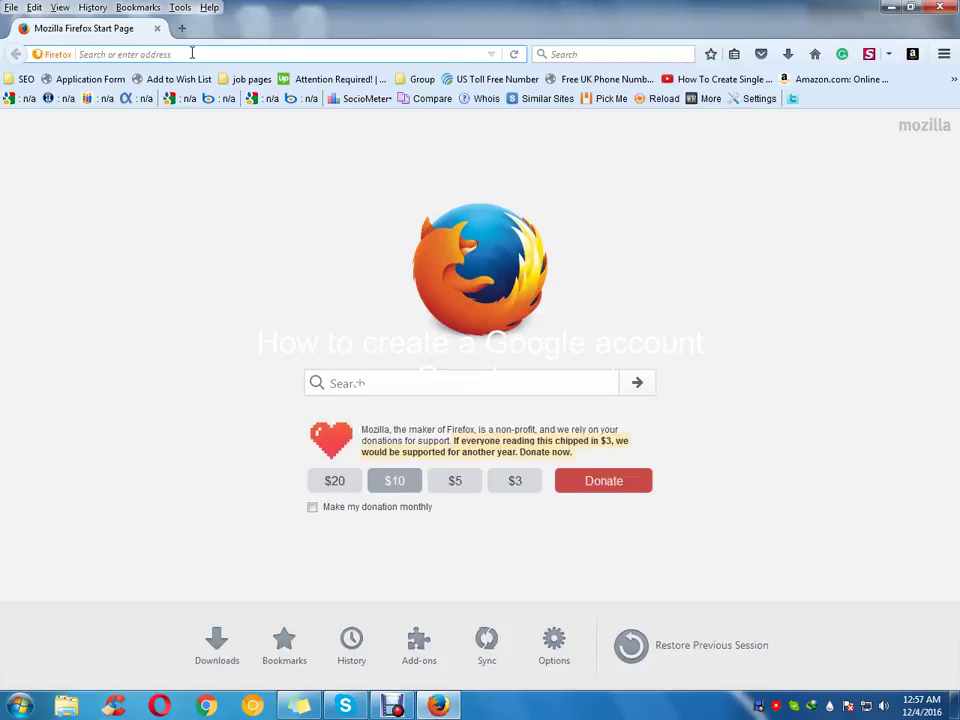
Load mail.google.com from the Firefox address bar.
{"action": "left_click", "coordinate": [192, 54]}
{"action": "type", "text": "mail"}
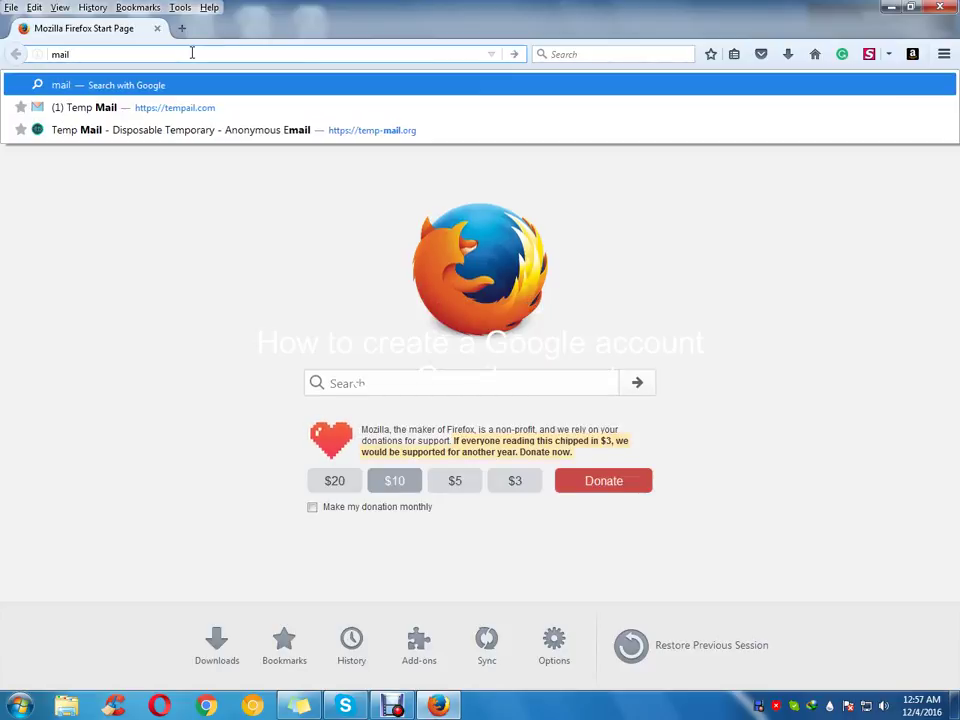
{"action": "type", "text": ".googl"}
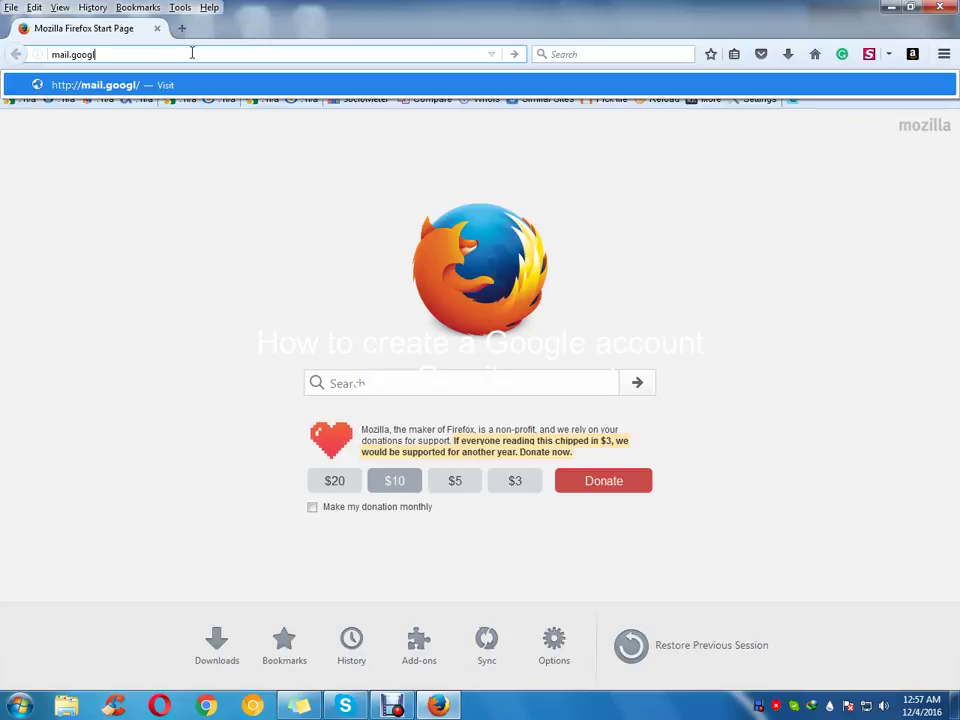
{"action": "type", "text": "e.com"}
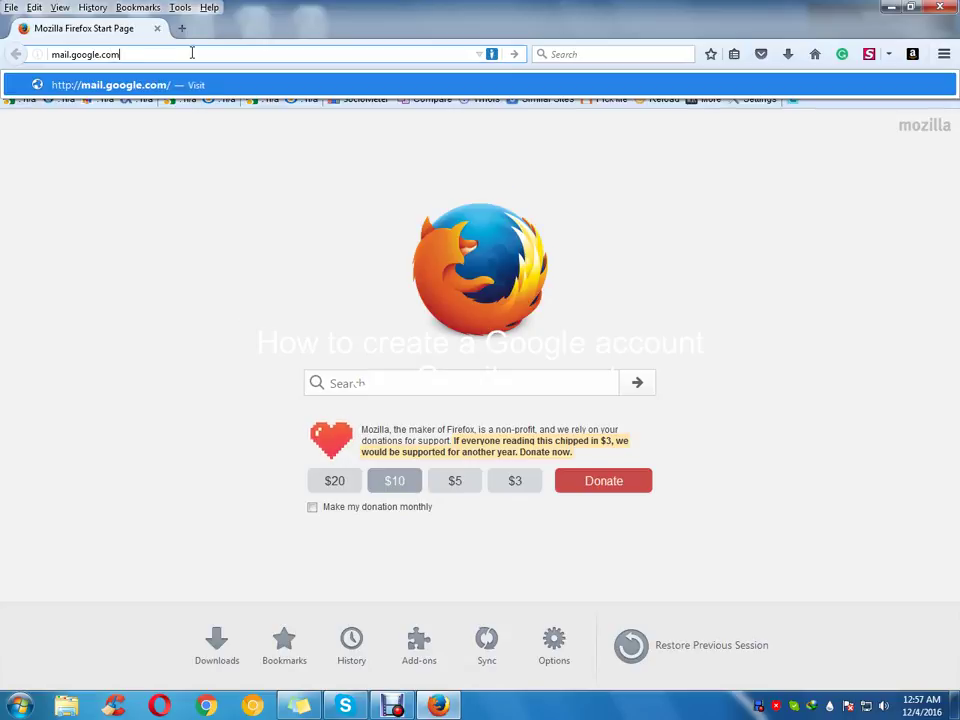
{"action": "key", "text": "Return"}
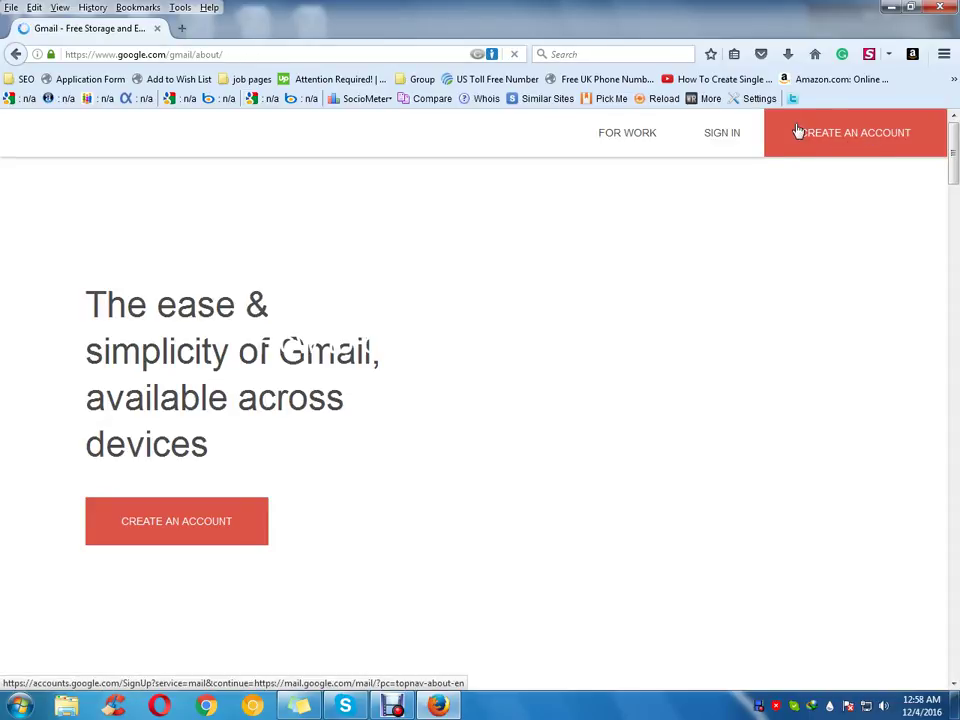
Start creating an account from Gmail and look over the new sign-up form's tab.
{"action": "left_click", "coordinate": [834, 131]}
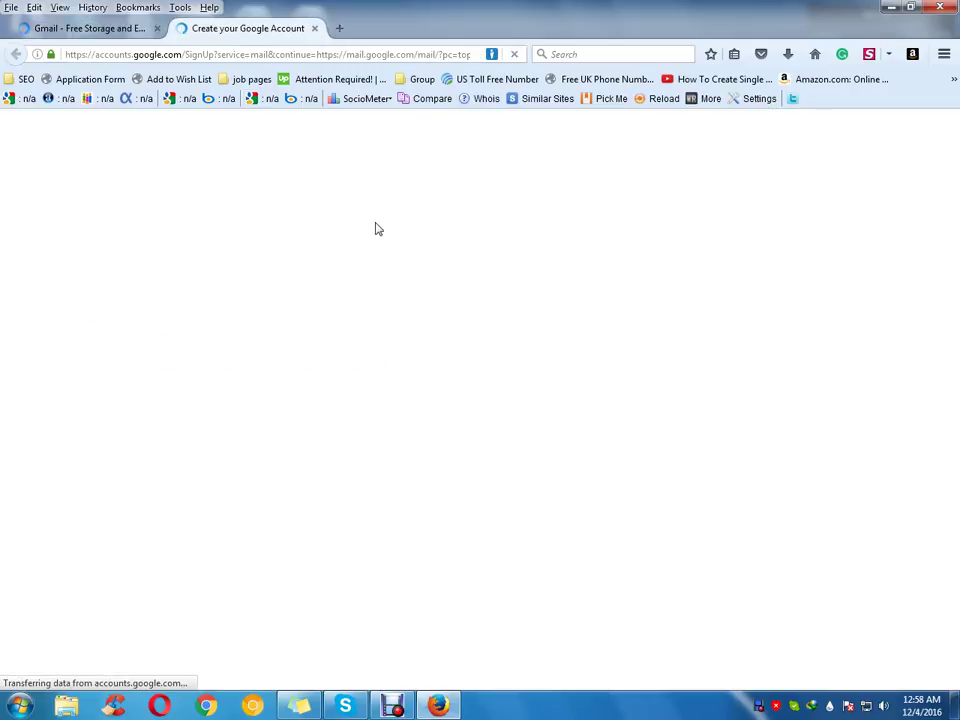
{"action": "left_click", "coordinate": [134, 32]}
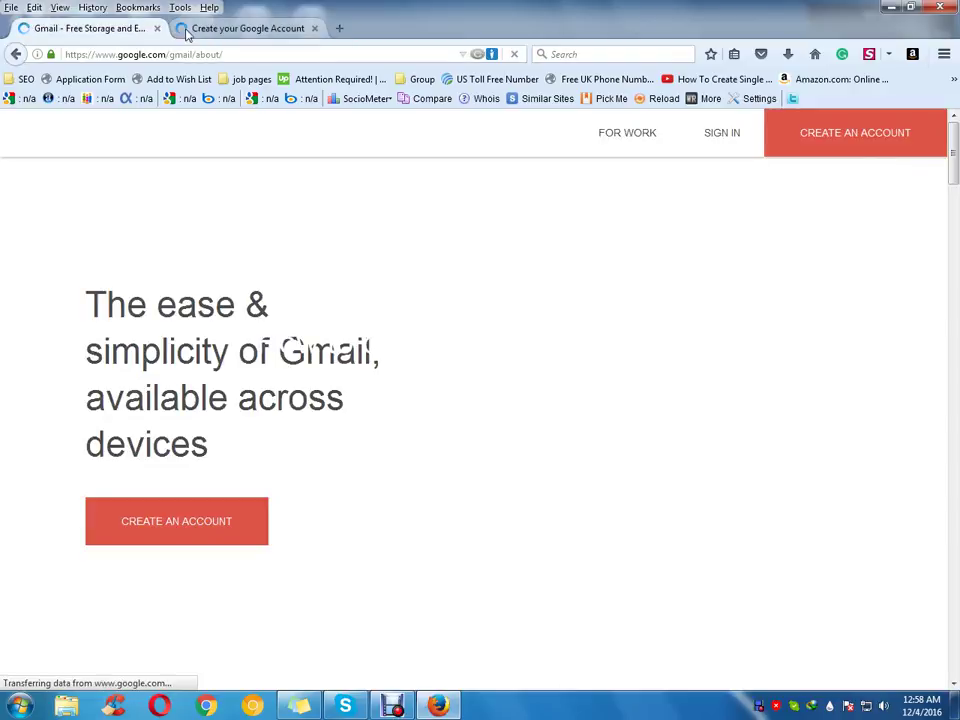
{"action": "left_click", "coordinate": [190, 32]}
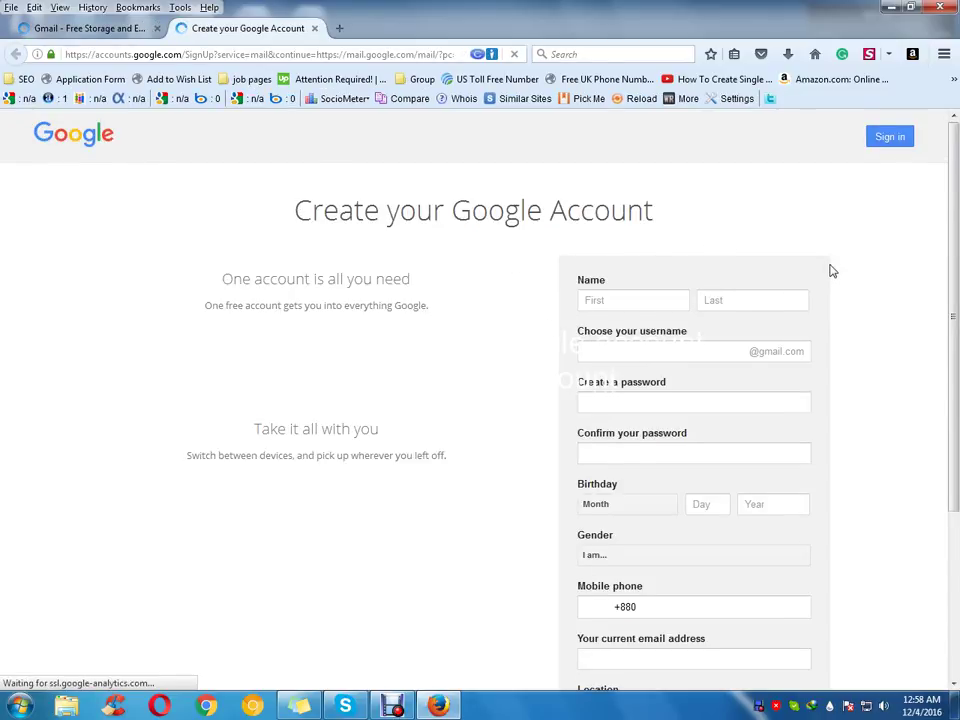
{"action": "scroll", "coordinate": [840, 300], "scroll_direction": "down", "scroll_amount": 3}
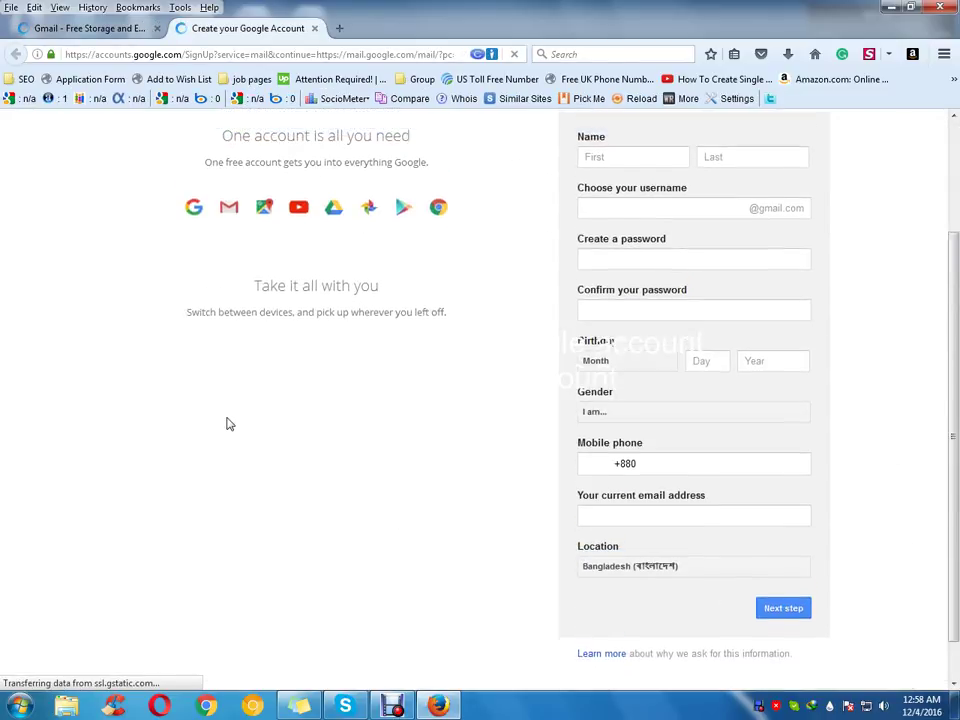
{"action": "scroll", "coordinate": [227, 424], "scroll_direction": "up", "scroll_amount": 1}
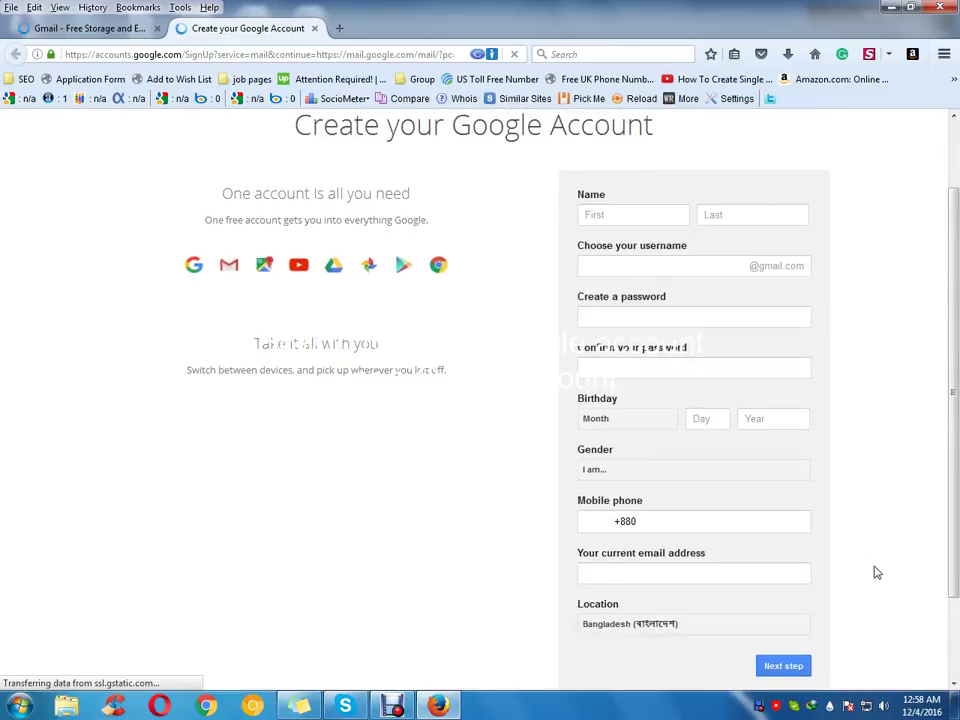
{"action": "scroll", "coordinate": [868, 595], "scroll_direction": "down", "scroll_amount": 2}
{"action": "scroll", "coordinate": [590, 350], "scroll_direction": "up", "scroll_amount": 3}
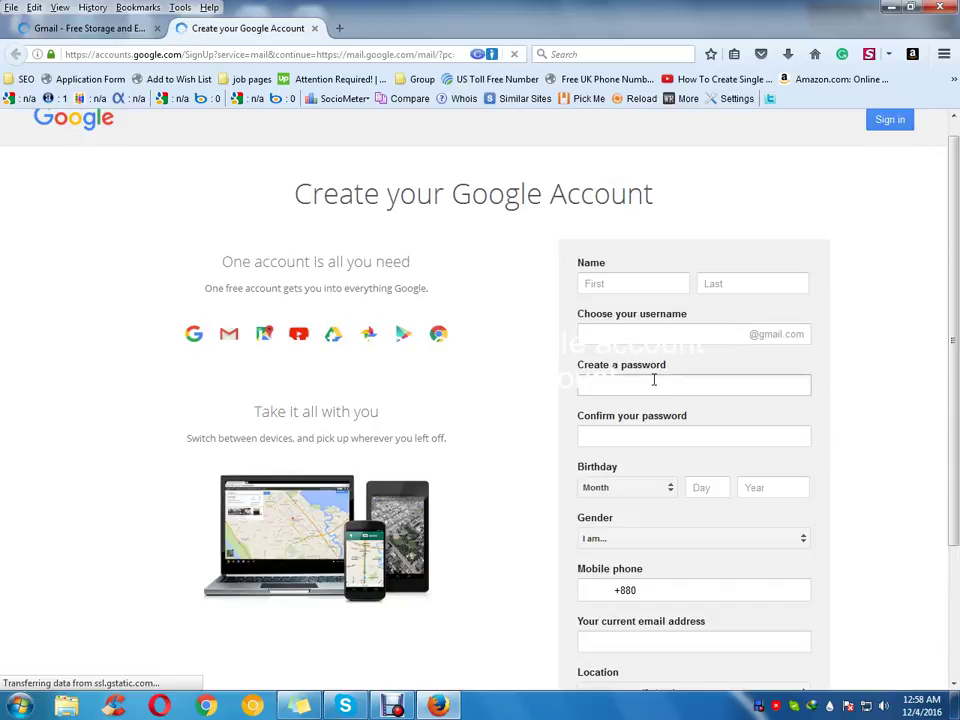
{"action": "scroll", "coordinate": [645, 440], "scroll_direction": "down", "scroll_amount": 1}
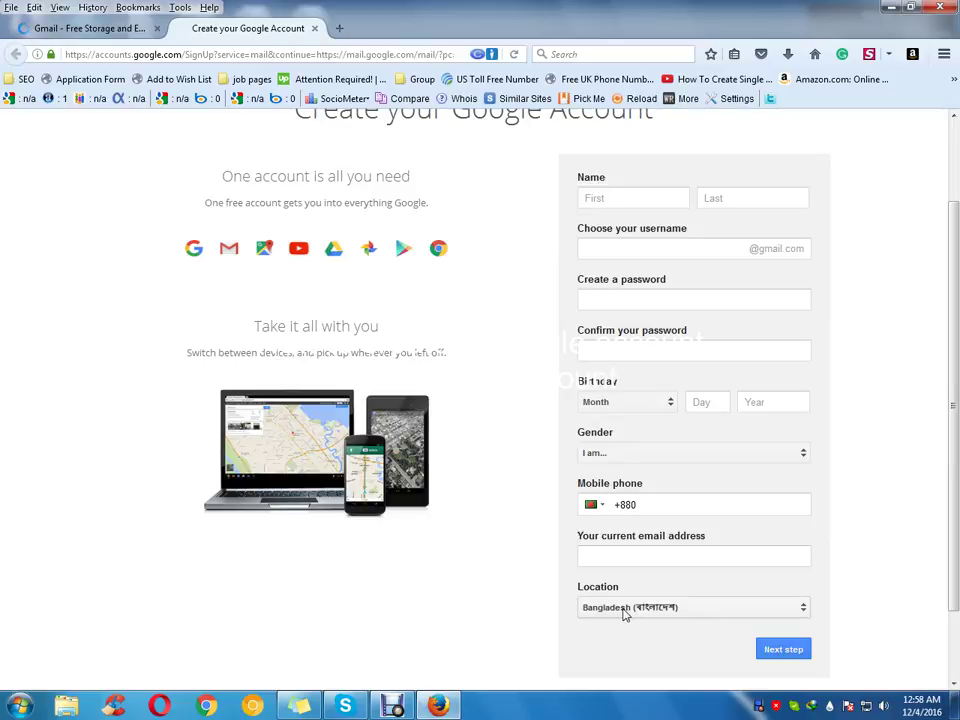
{"action": "scroll", "coordinate": [606, 531], "scroll_direction": "up", "scroll_amount": 2}
Fill in the first and last name fields, correcting typos.
{"action": "left_click", "coordinate": [615, 282]}
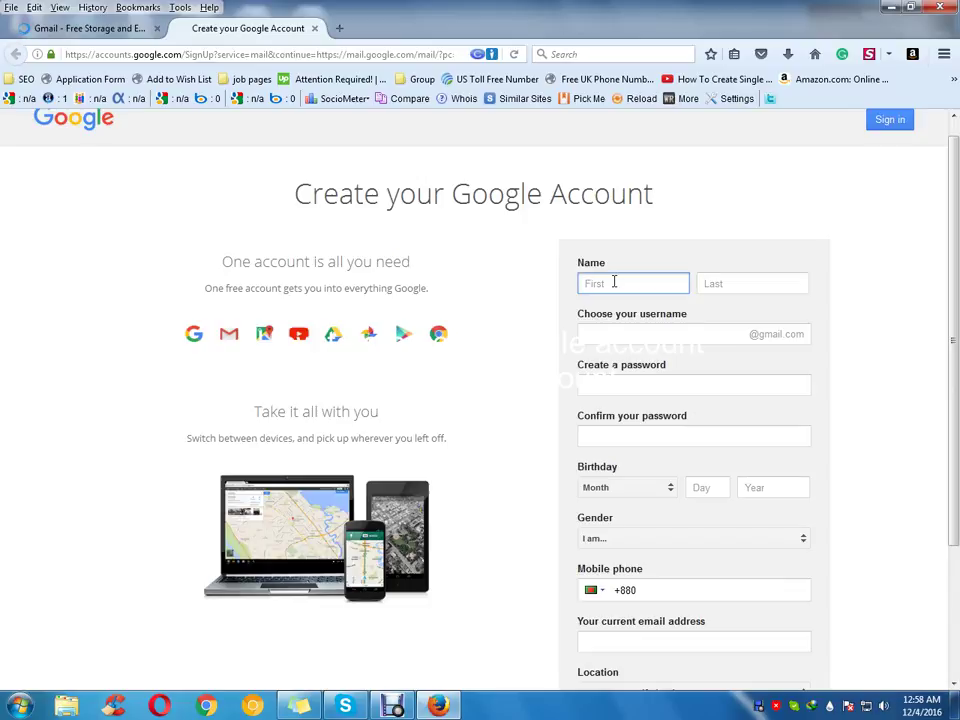
{"action": "type", "text": "Penci"}
{"action": "key", "text": "BackSpace"}
{"action": "key", "text": "BackSpace"}
{"action": "key", "text": "BackSpace"}
{"action": "key", "text": "BackSpace"}
{"action": "type", "text": "rince"}
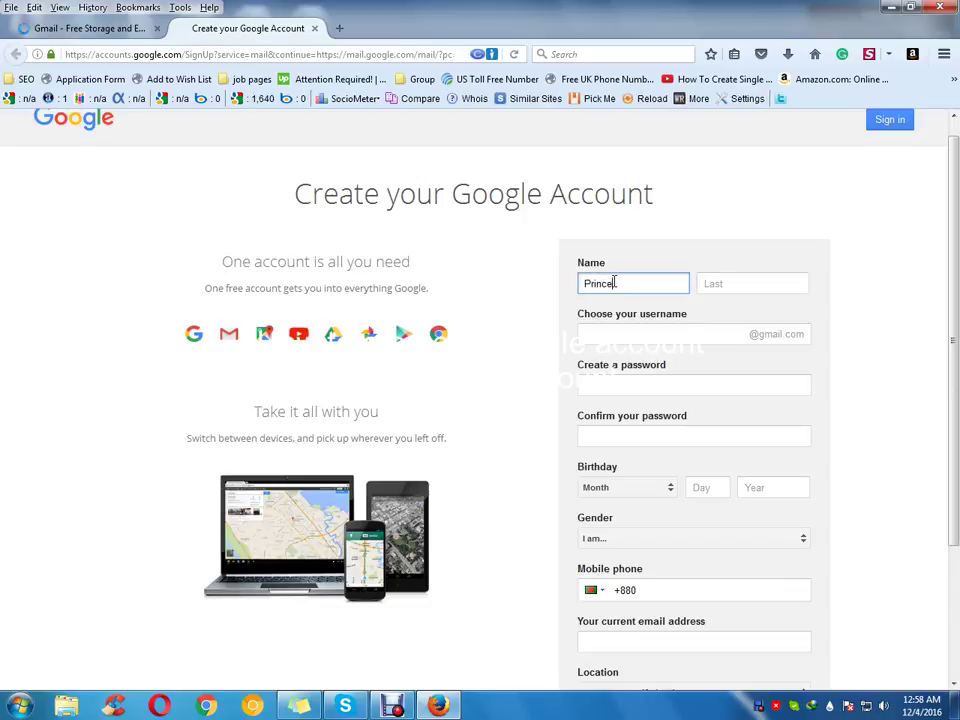
{"action": "key", "text": "Tab"}
{"action": "type", "text": "sdp"}
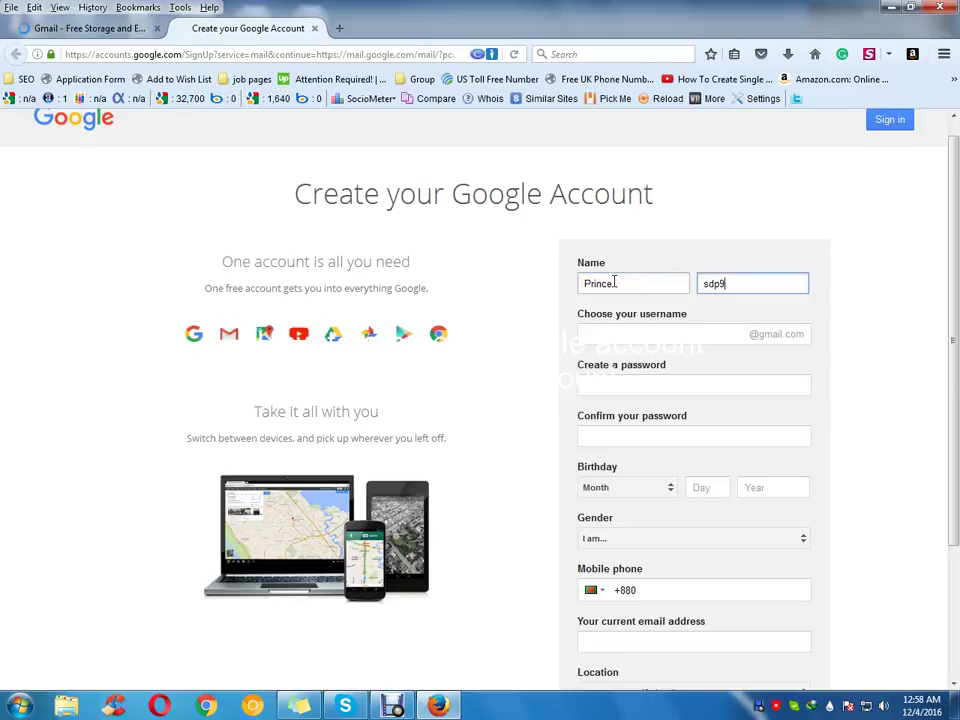
{"action": "type", "text": "9"}
{"action": "key", "text": "BackSpace"}
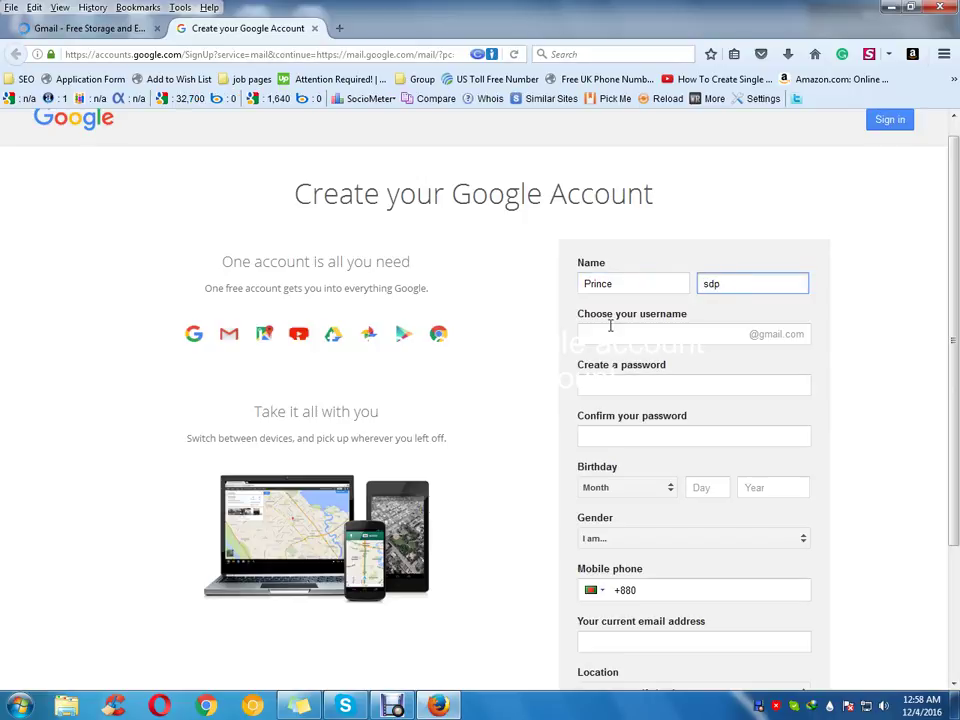
Enter the desired username in Choose your username.
{"action": "left_click", "coordinate": [608, 333]}
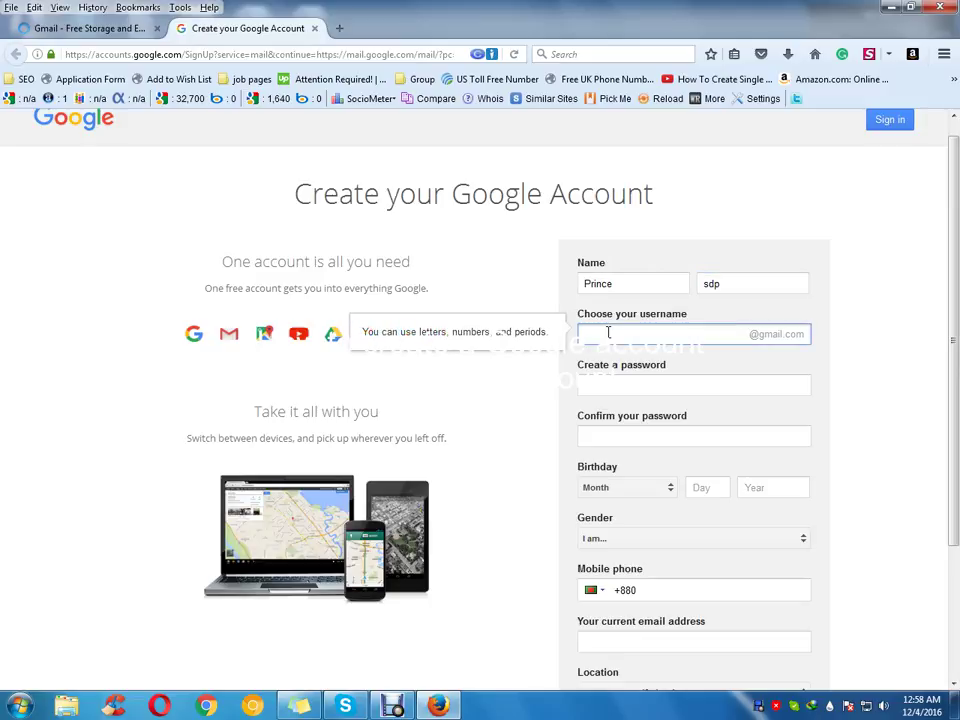
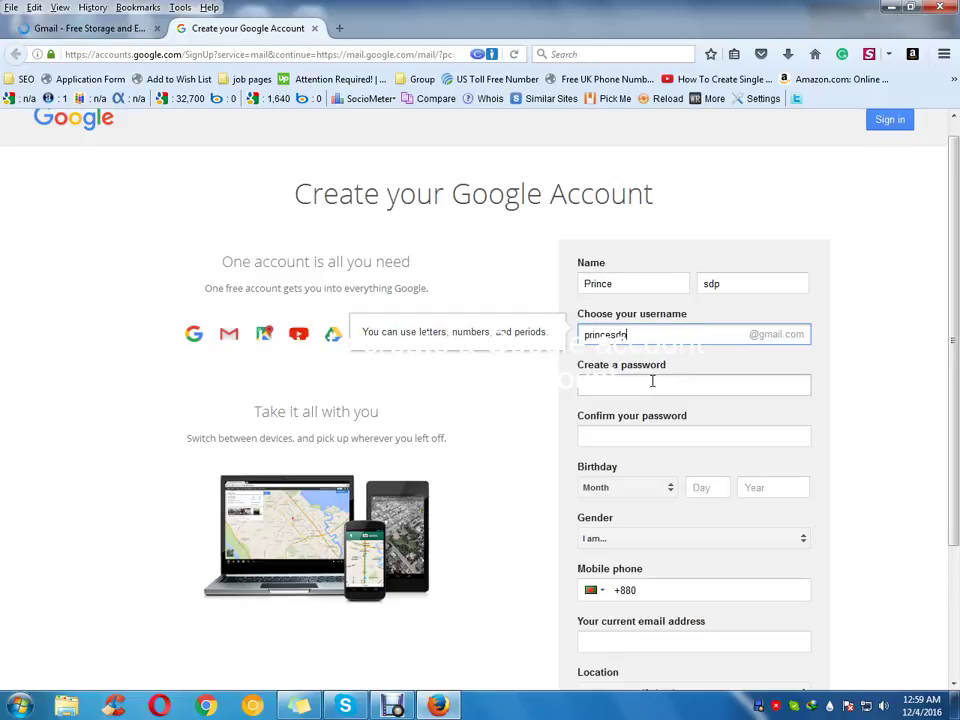
Enter a password, then append a digit to the already-taken username.
{"action": "left_click", "coordinate": [652, 381]}
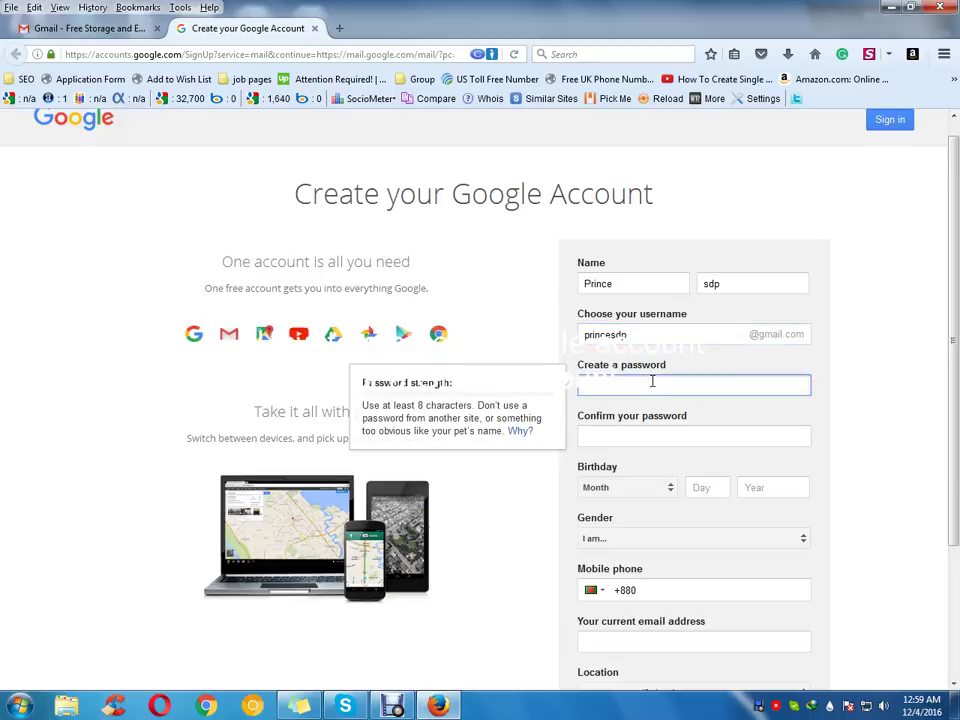
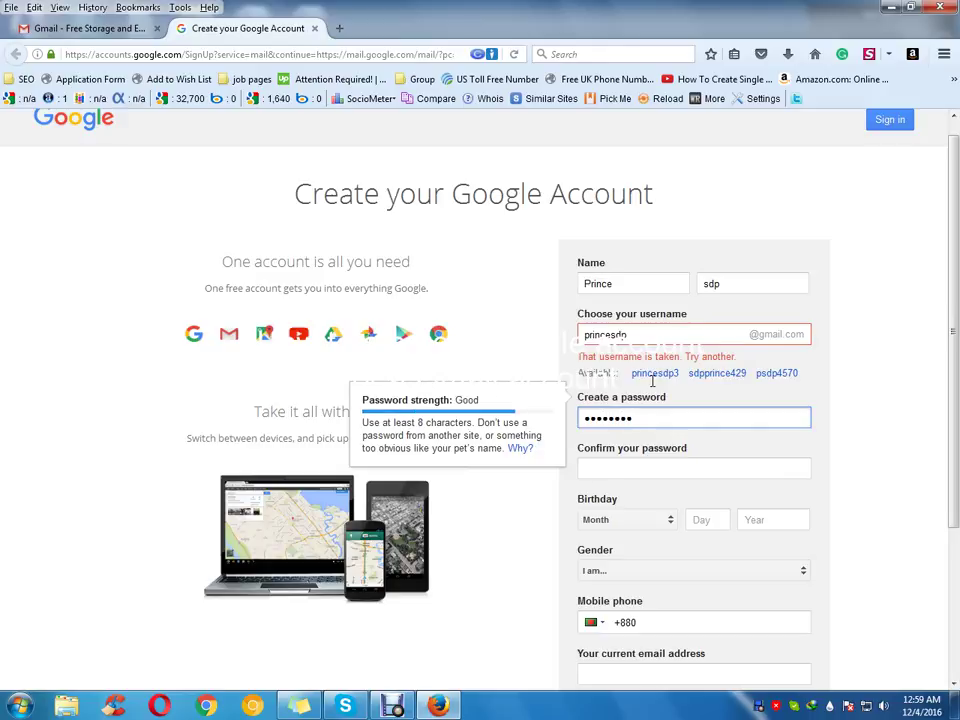
{"action": "left_click", "coordinate": [633, 335]}
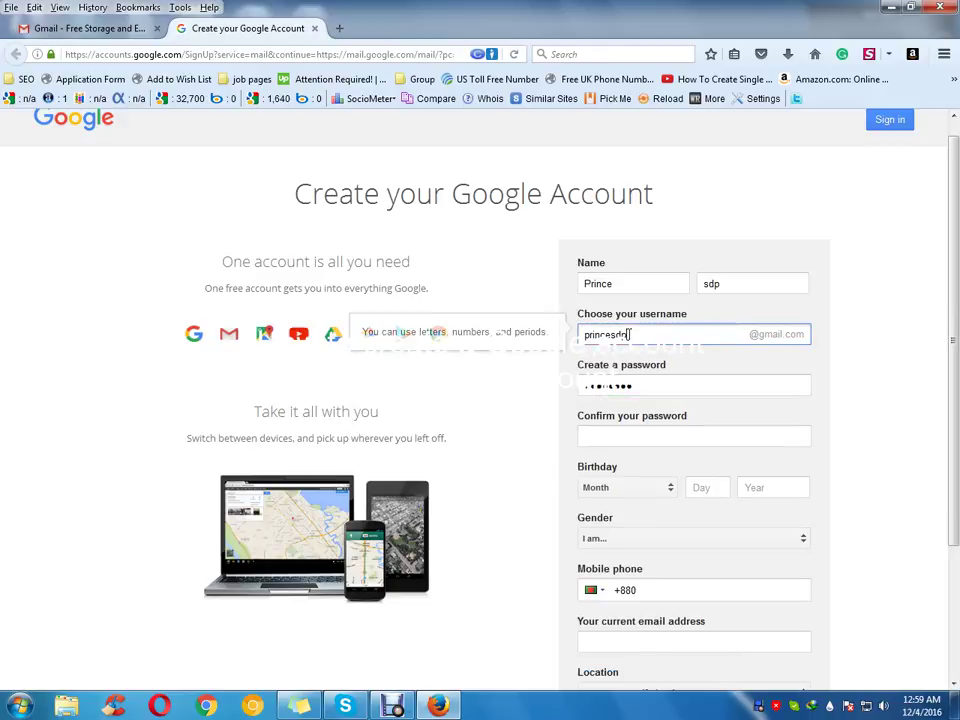
{"action": "left_click", "coordinate": [645, 402]}
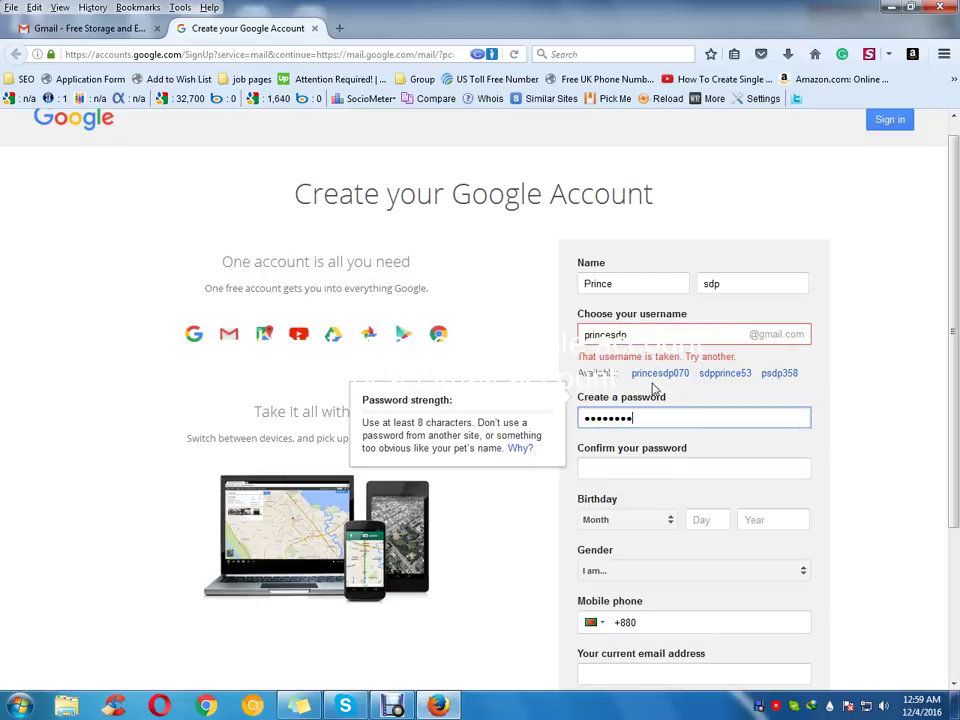
{"action": "double_click", "coordinate": [630, 337]}
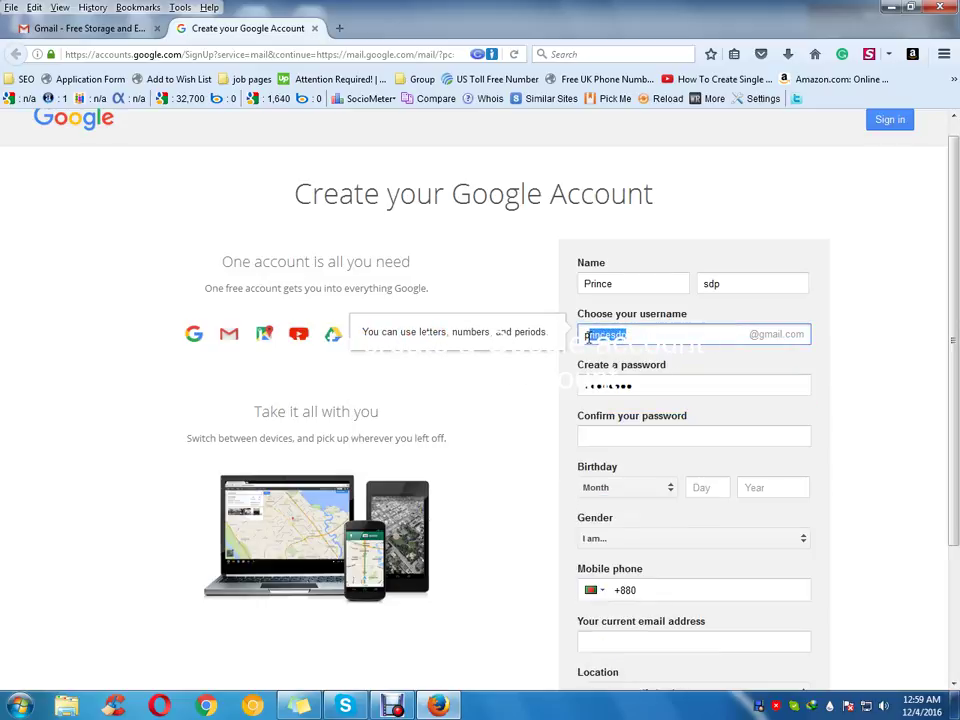
{"action": "left_click", "coordinate": [628, 337]}
Retype the password in the Confirm your password field.
{"action": "left_click", "coordinate": [675, 389]}
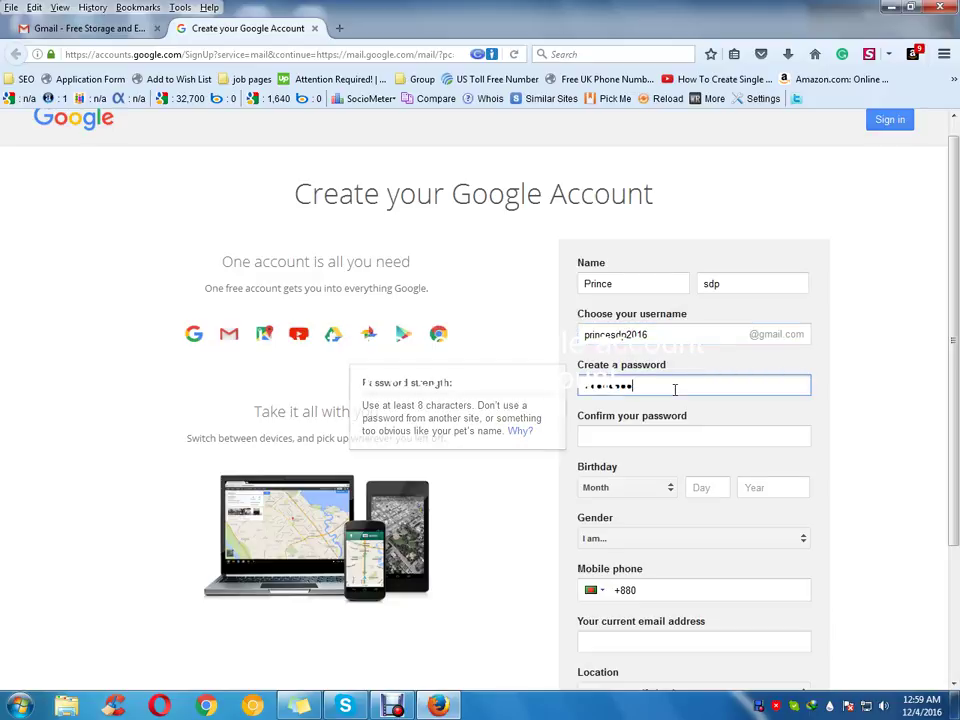
{"action": "left_click", "coordinate": [646, 437]}
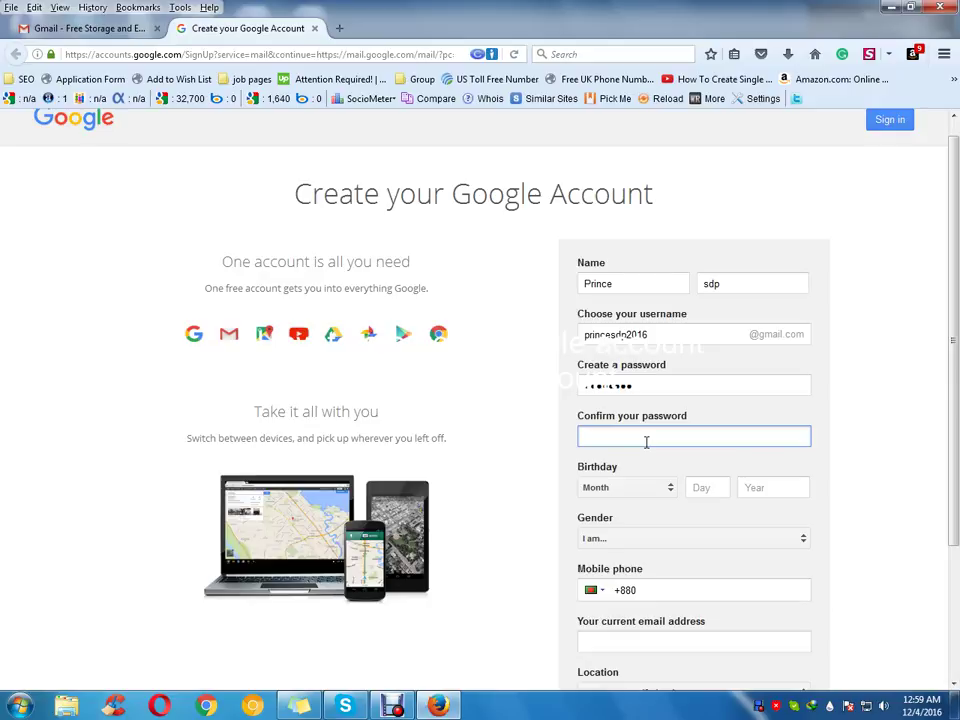
{"action": "type", "text": "•••••••"}
Choose November, day 20, year 1993 as birthday and Male as gender.
{"action": "scroll", "coordinate": [618, 436], "scroll_direction": "down", "scroll_amount": 2}
{"action": "left_click", "coordinate": [634, 405]}
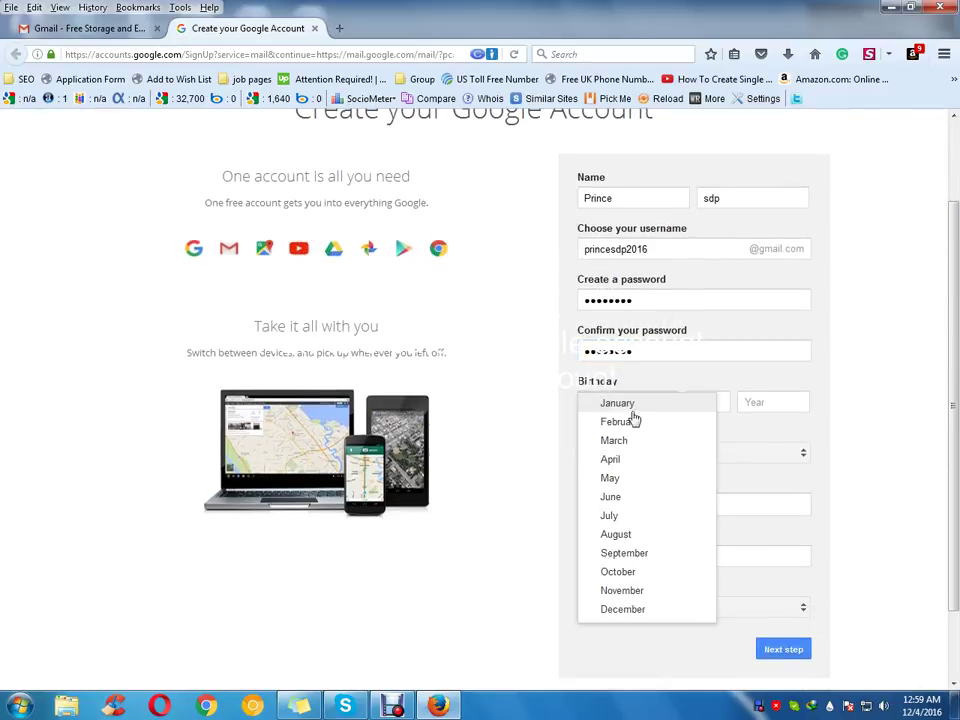
{"action": "left_click", "coordinate": [622, 591]}
{"action": "left_click", "coordinate": [710, 405]}
{"action": "type", "text": "2"}
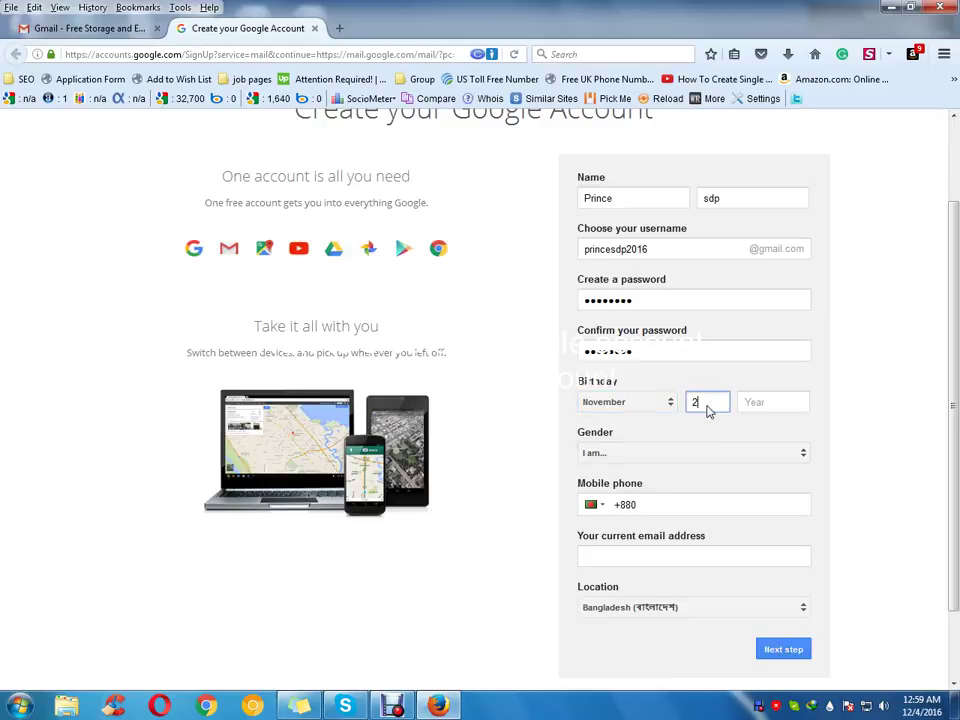
{"action": "type", "text": "0"}
{"action": "left_click", "coordinate": [757, 404]}
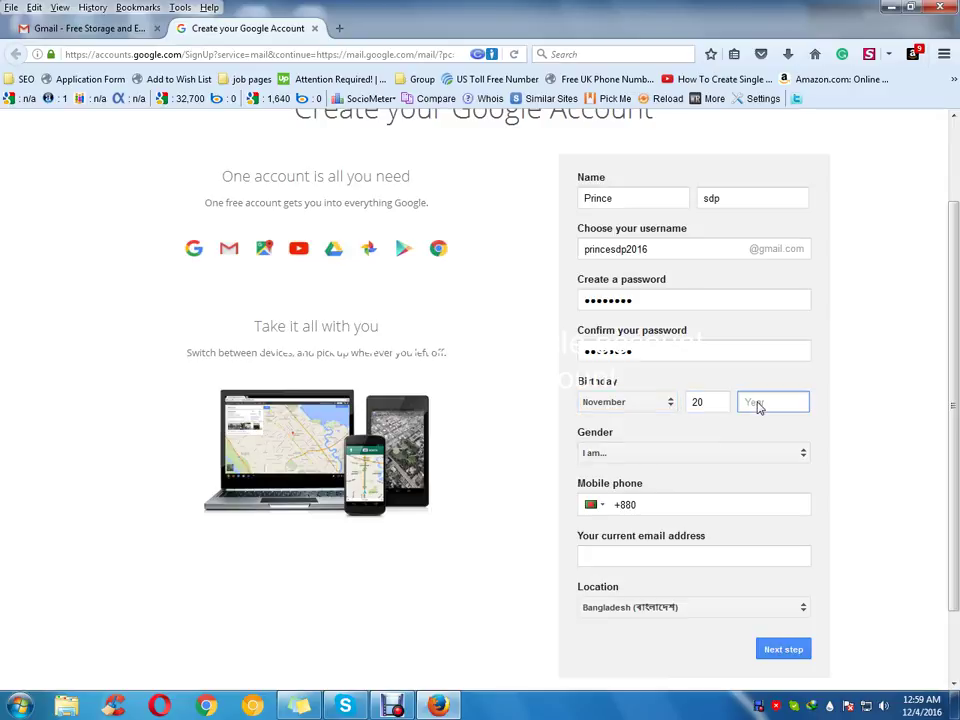
{"action": "type", "text": "1993"}
{"action": "left_click", "coordinate": [647, 452]}
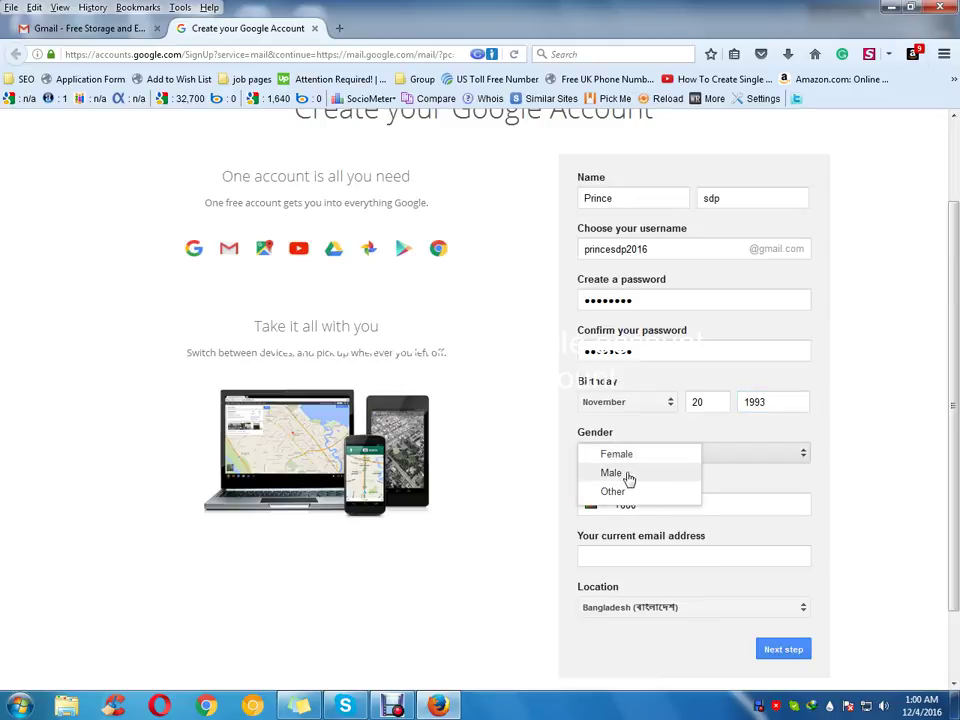
{"action": "left_click", "coordinate": [630, 475]}
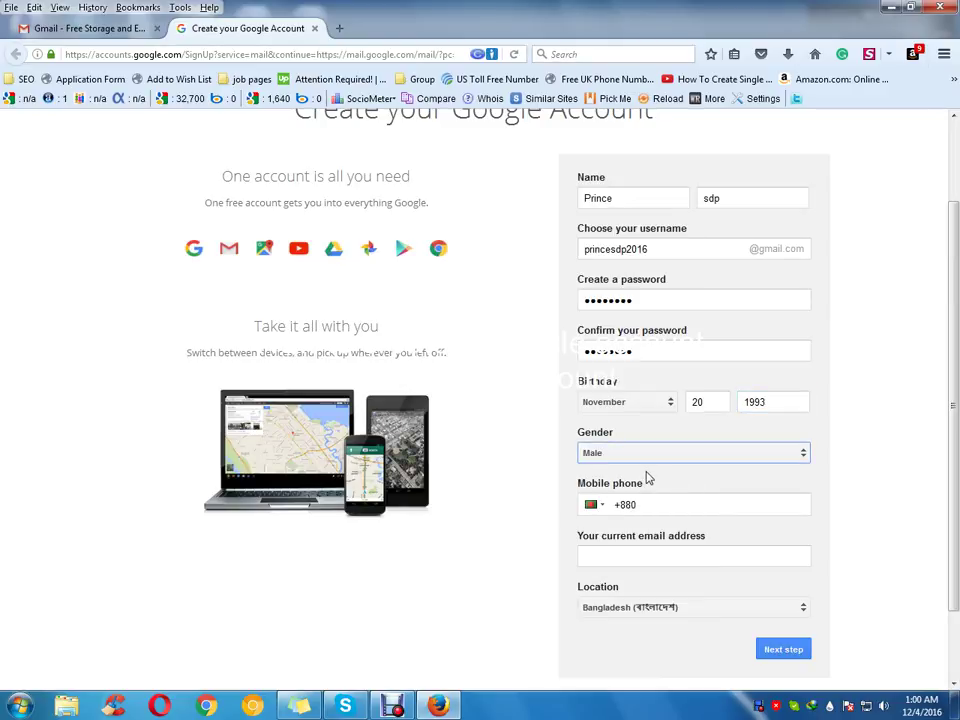
{"action": "scroll", "coordinate": [606, 454], "scroll_direction": "down", "scroll_amount": 2}
Enter the mobile phone number, fixing a mistyped digit.
{"action": "left_click", "coordinate": [660, 419]}
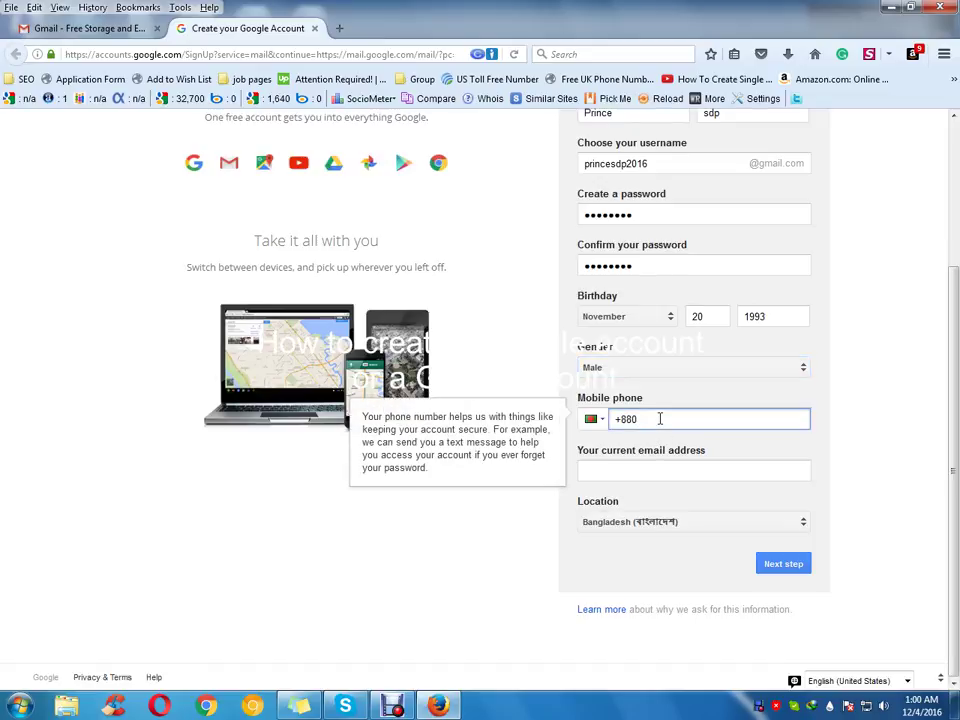
Fill in the current e-mail address and submit the form with Next step.
{"action": "left_click", "coordinate": [636, 468]}
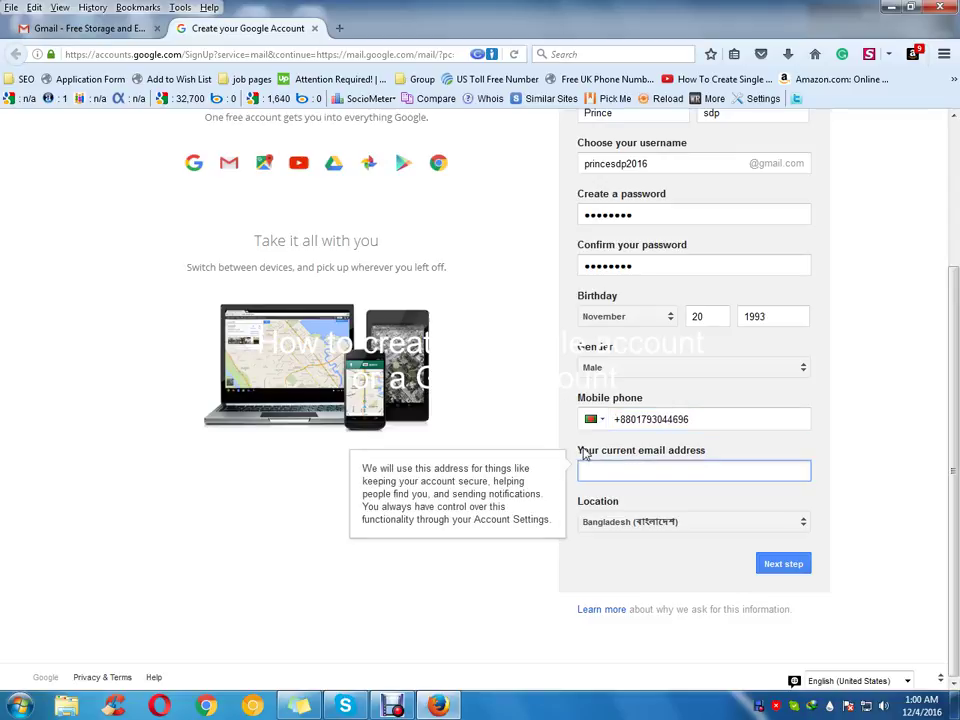
{"action": "left_click_drag", "start_coordinate": [582, 451], "coordinate": [722, 451]}
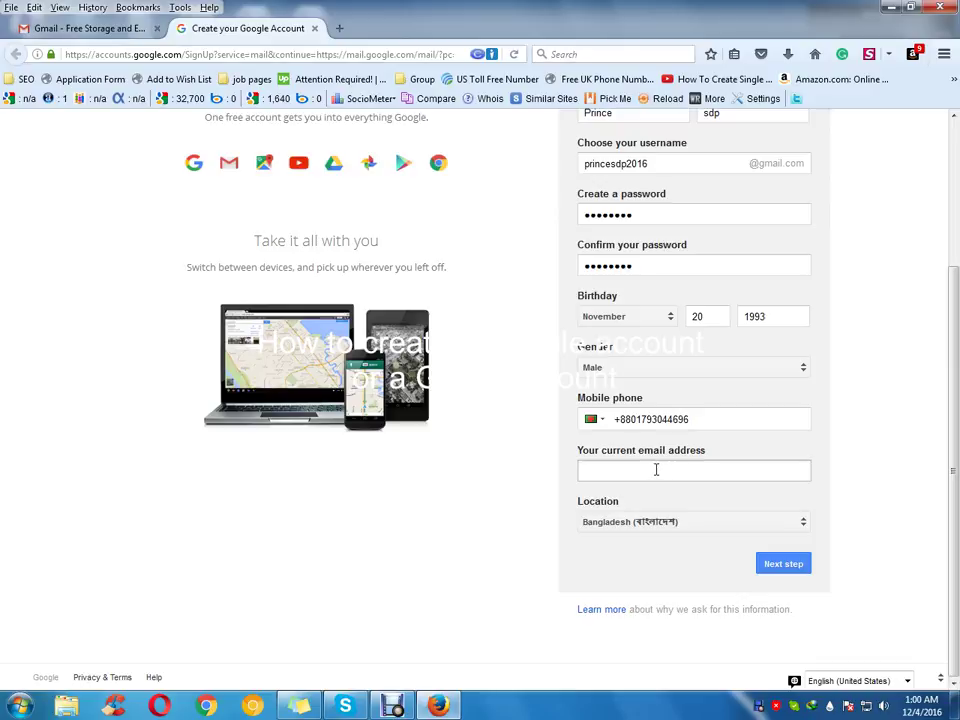
{"action": "left_click", "coordinate": [656, 469]}
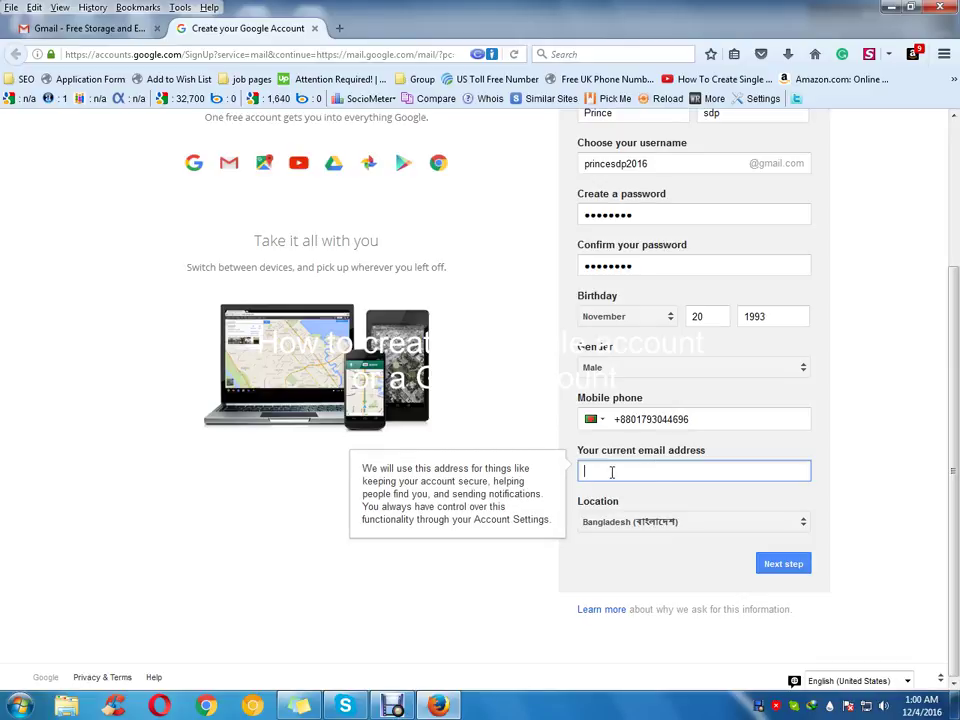
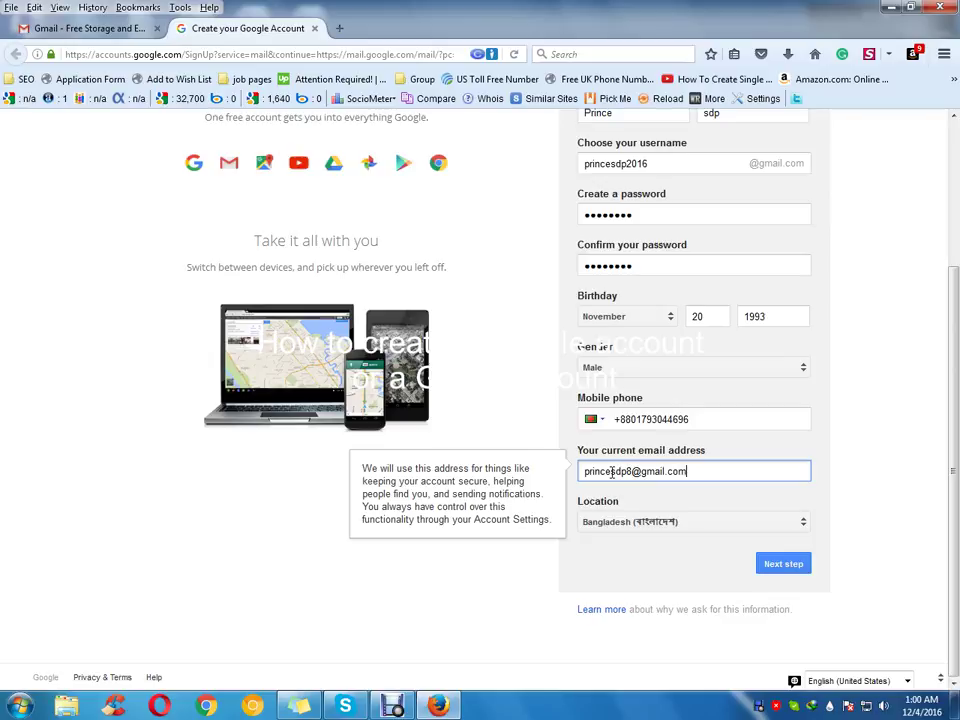
{"action": "left_click", "coordinate": [786, 566]}
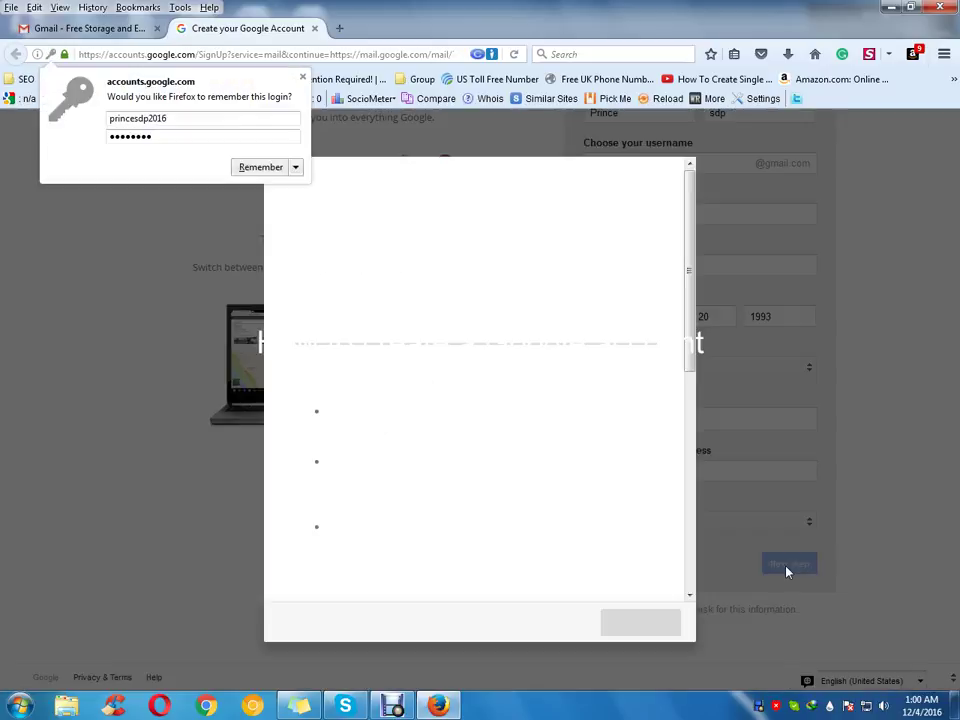
Dismiss Firefox's save-login prompt, read the Privacy and Terms, and click I AGREE.
{"action": "left_click", "coordinate": [303, 77]}
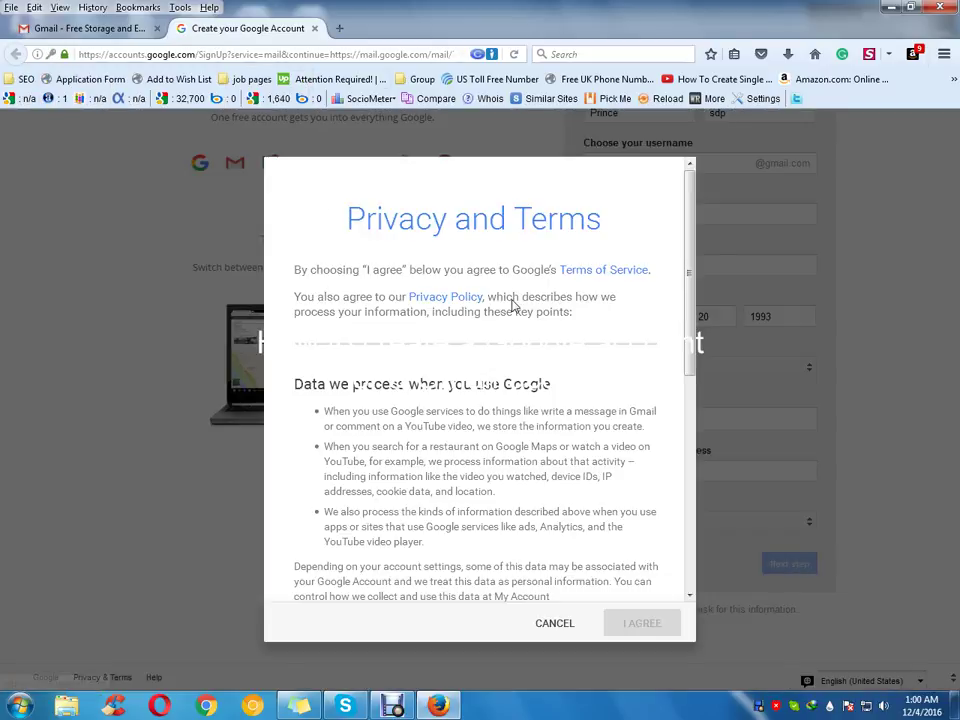
{"action": "left_click_drag", "start_coordinate": [353, 226], "coordinate": [615, 245]}
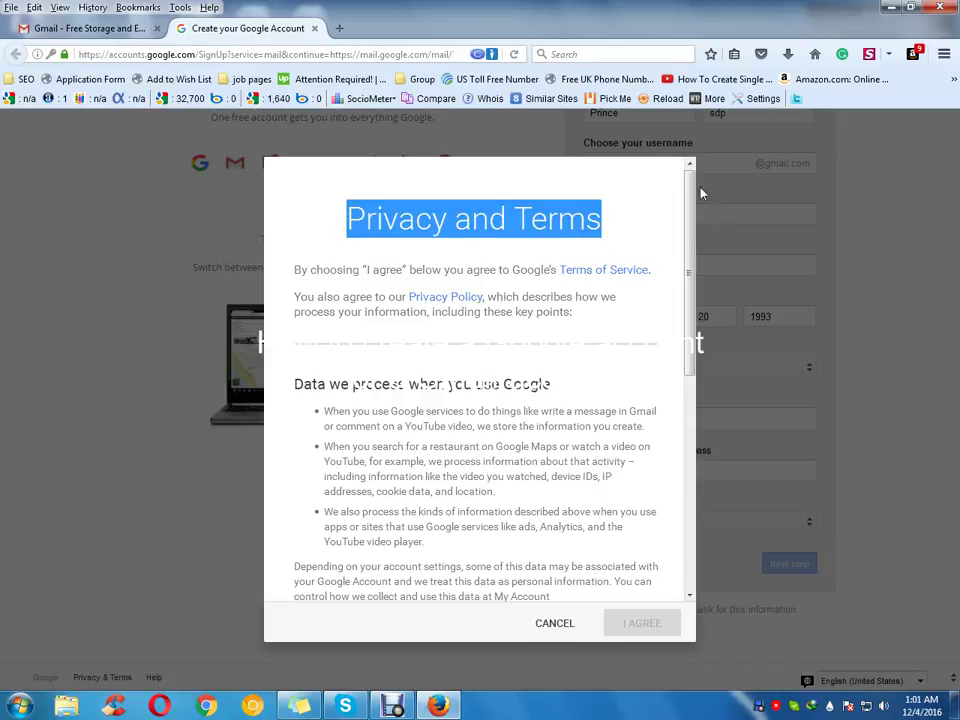
{"action": "scroll", "coordinate": [437, 475], "scroll_direction": "down", "scroll_amount": 8}
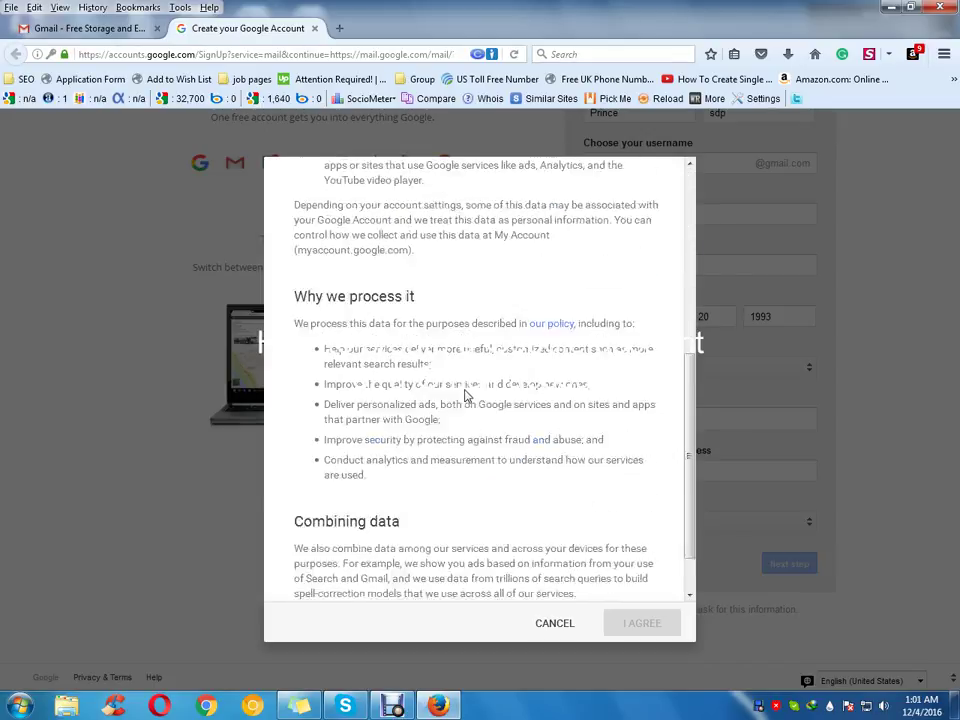
{"action": "scroll", "coordinate": [465, 447], "scroll_direction": "up", "scroll_amount": 4}
{"action": "scroll", "coordinate": [440, 445], "scroll_direction": "up", "scroll_amount": 3}
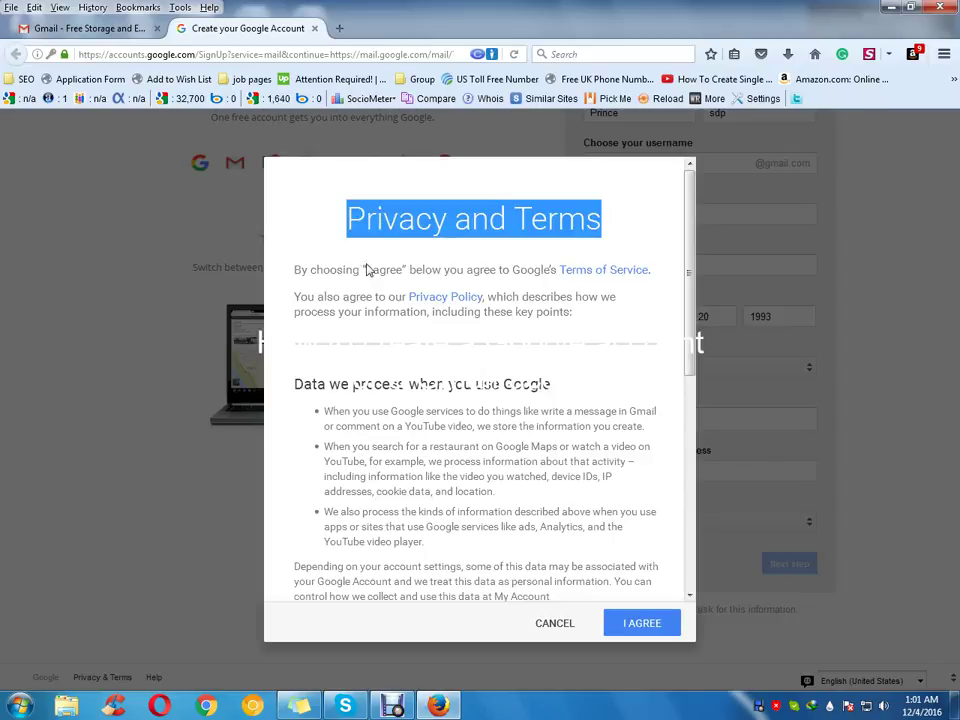
{"action": "left_click", "coordinate": [326, 270]}
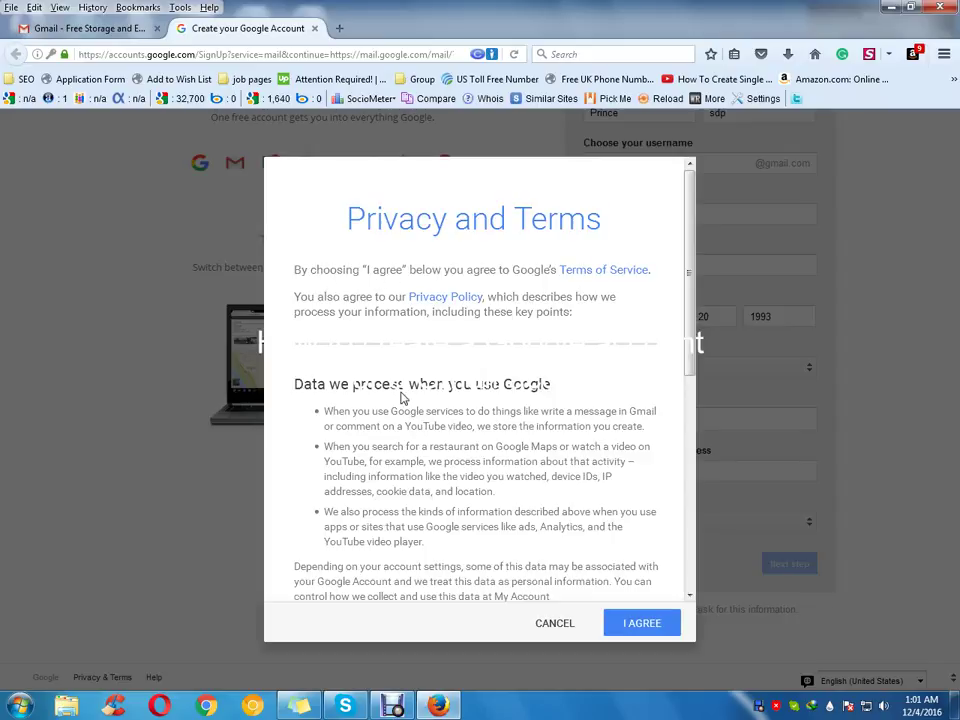
{"action": "scroll", "coordinate": [402, 405], "scroll_direction": "down", "scroll_amount": 3}
{"action": "scroll", "coordinate": [402, 414], "scroll_direction": "down", "scroll_amount": 3}
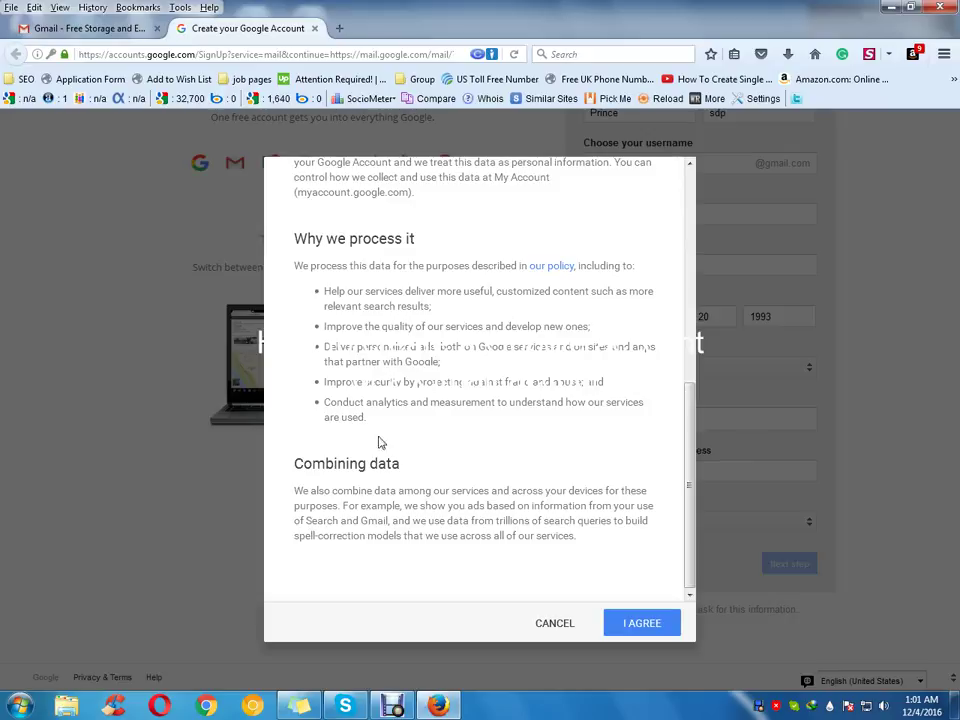
{"action": "scroll", "coordinate": [505, 394], "scroll_direction": "up", "scroll_amount": 6}
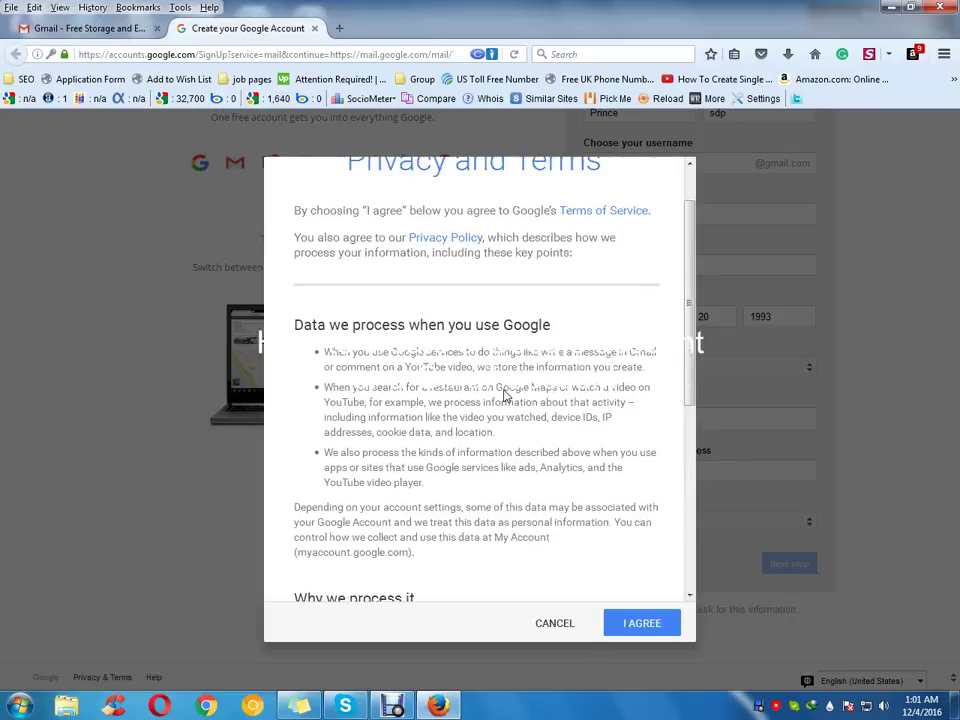
{"action": "scroll", "coordinate": [505, 394], "scroll_direction": "down", "scroll_amount": 6}
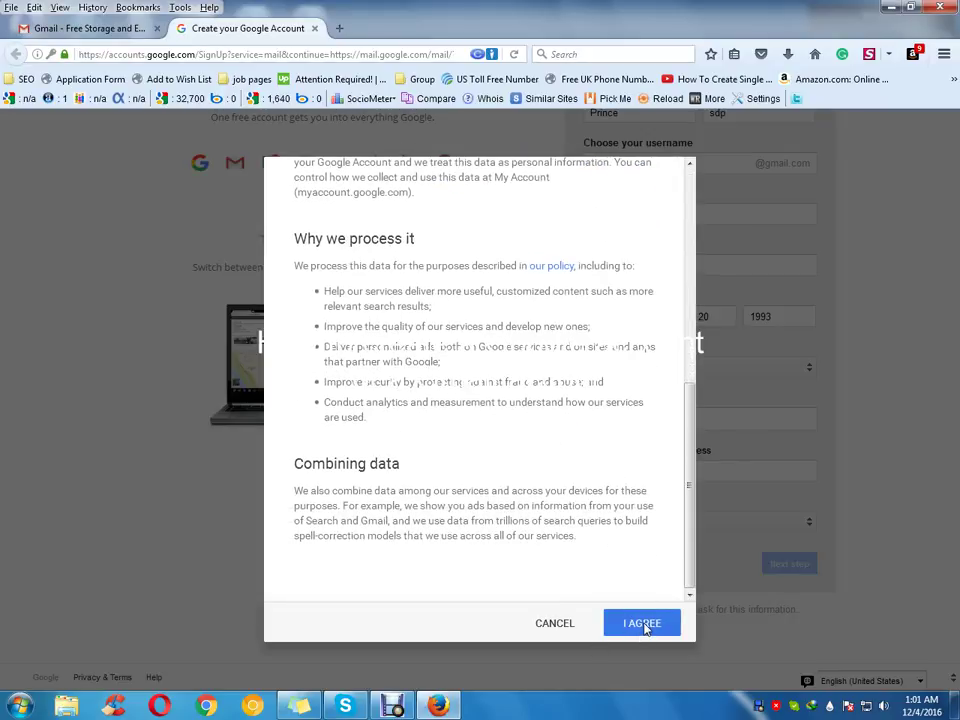
{"action": "left_click", "coordinate": [643, 624]}
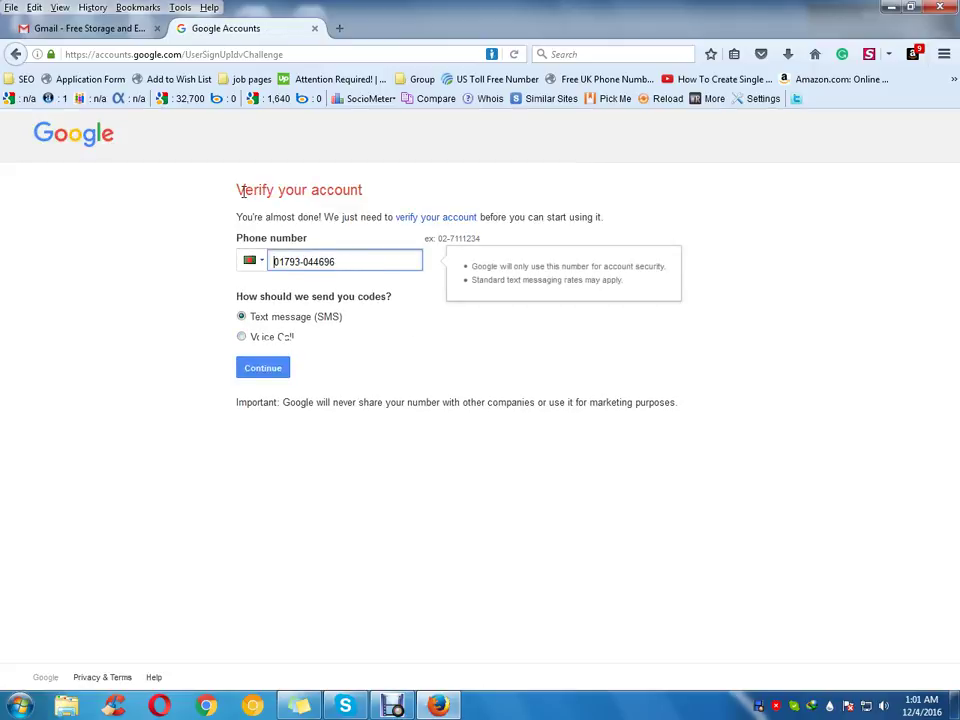
Review the Verify your account page and its prefilled phone number.
{"action": "left_click_drag", "start_coordinate": [243, 190], "coordinate": [368, 200]}
{"action": "left_click", "coordinate": [366, 198]}
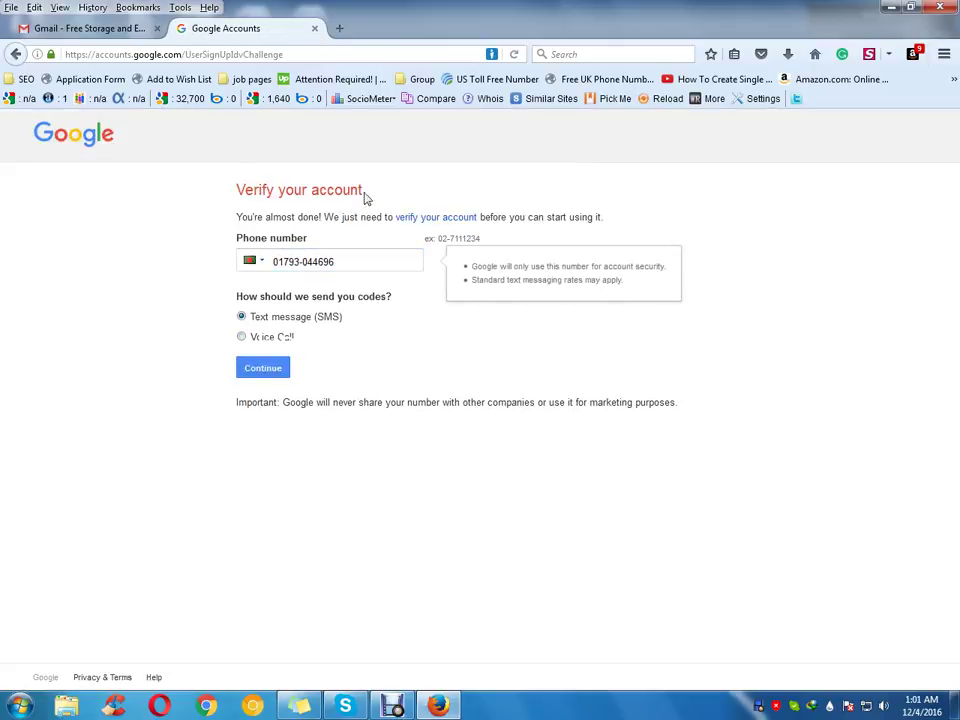
{"action": "left_click_drag", "start_coordinate": [238, 190], "coordinate": [369, 201]}
{"action": "left_click", "coordinate": [384, 195]}
{"action": "left_click_drag", "start_coordinate": [237, 217], "coordinate": [366, 199]}
{"action": "left_click", "coordinate": [252, 190]}
{"action": "left_click_drag", "start_coordinate": [238, 190], "coordinate": [386, 191]}
{"action": "left_click", "coordinate": [386, 191]}
{"action": "left_click", "coordinate": [362, 261]}
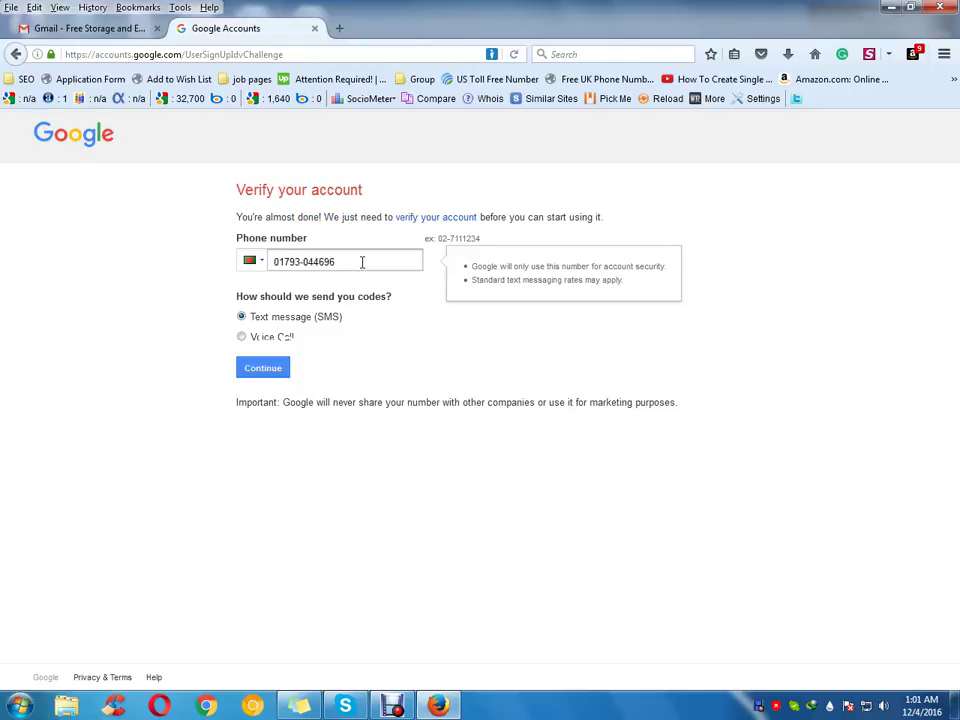
Choose Voice Call as the code delivery method and continue.
{"action": "left_click", "coordinate": [243, 337]}
{"action": "left_click", "coordinate": [242, 317]}
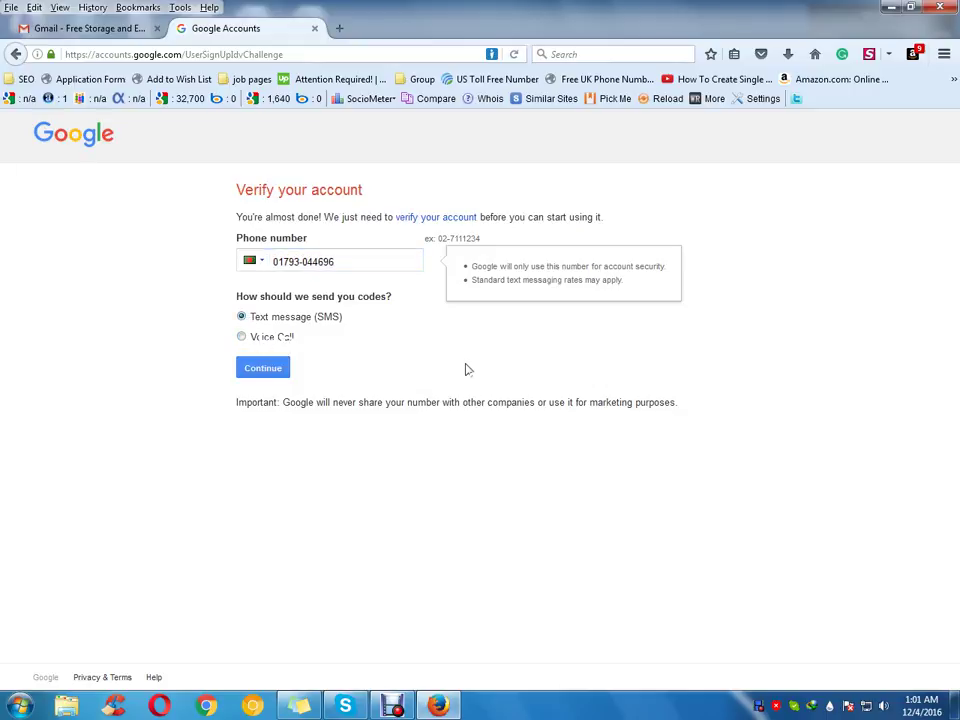
{"action": "left_click", "coordinate": [242, 337]}
{"action": "left_click", "coordinate": [256, 369]}
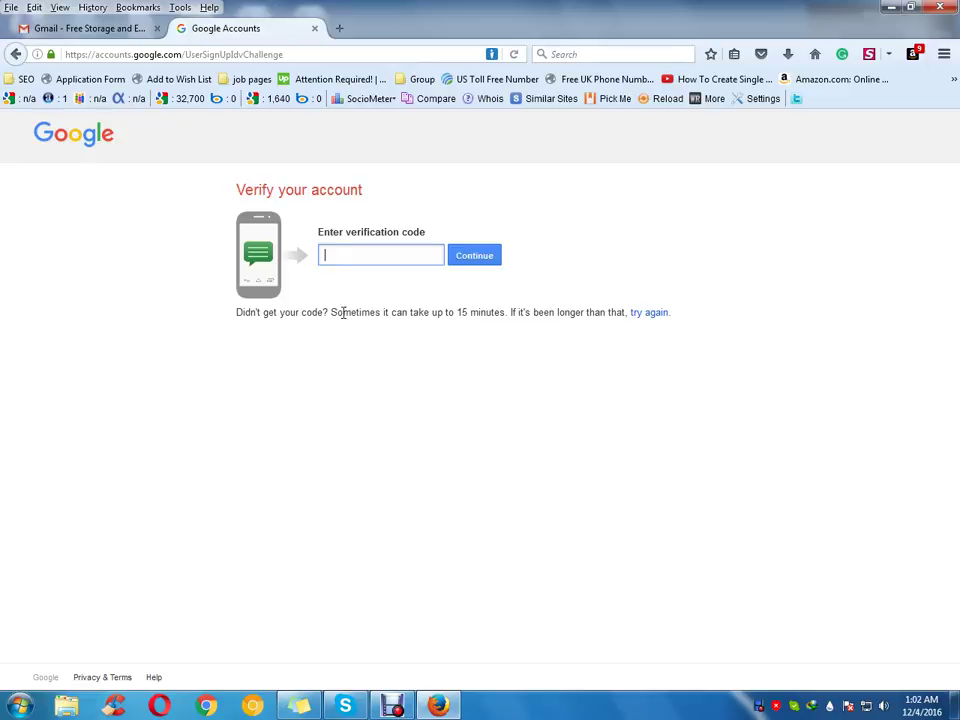
Read the note about codes taking up to 15 minutes, then choose try again.
{"action": "left_click_drag", "start_coordinate": [350, 314], "coordinate": [439, 317]}
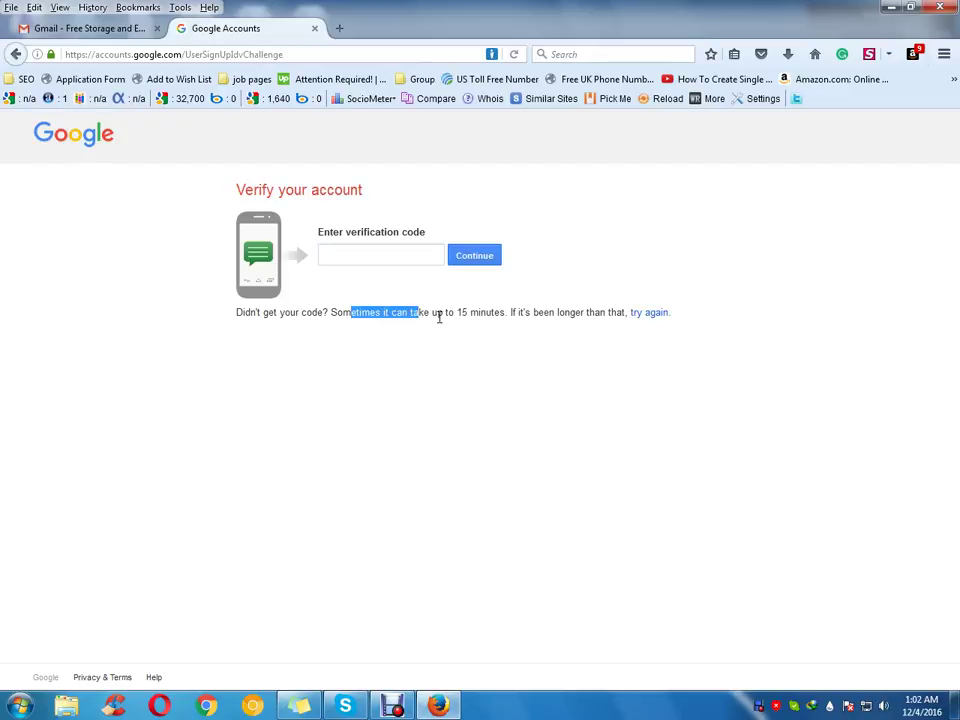
{"action": "left_click", "coordinate": [439, 317]}
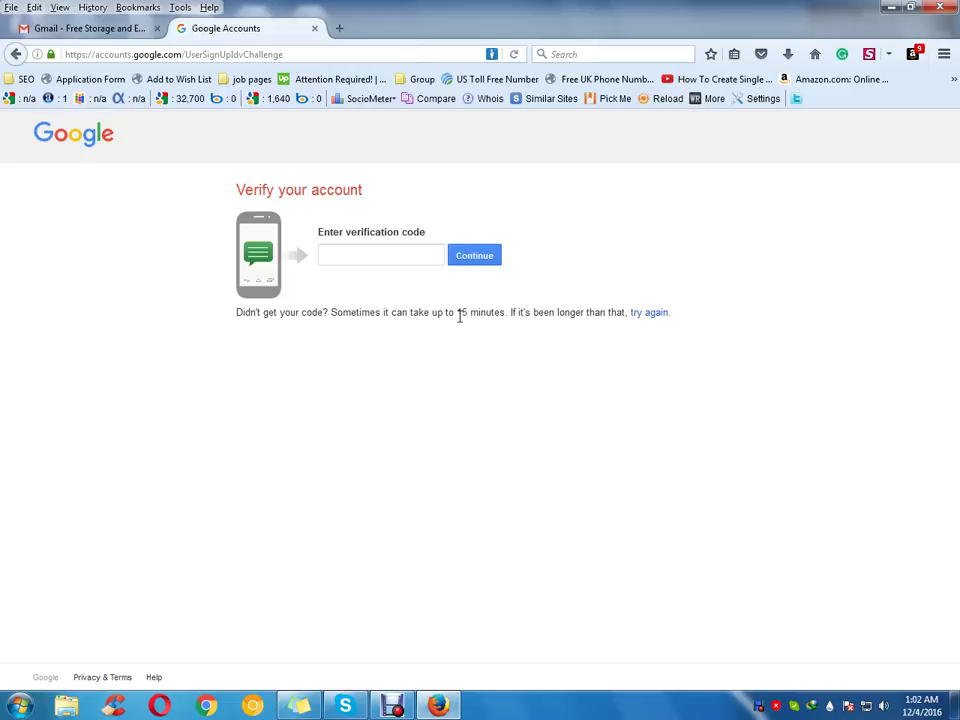
{"action": "left_click_drag", "start_coordinate": [457, 315], "coordinate": [505, 313]}
{"action": "left_click", "coordinate": [484, 315]}
{"action": "left_click_drag", "start_coordinate": [459, 313], "coordinate": [506, 311]}
{"action": "left_click", "coordinate": [556, 345]}
{"action": "left_click_drag", "start_coordinate": [694, 317], "coordinate": [637, 316]}
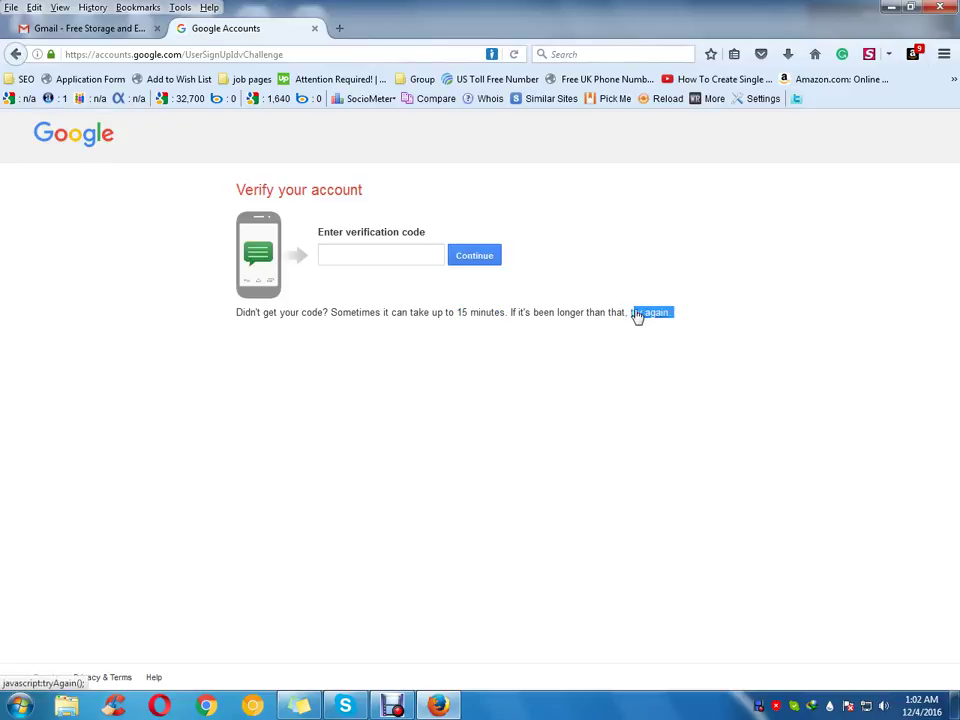
{"action": "left_click", "coordinate": [633, 344]}
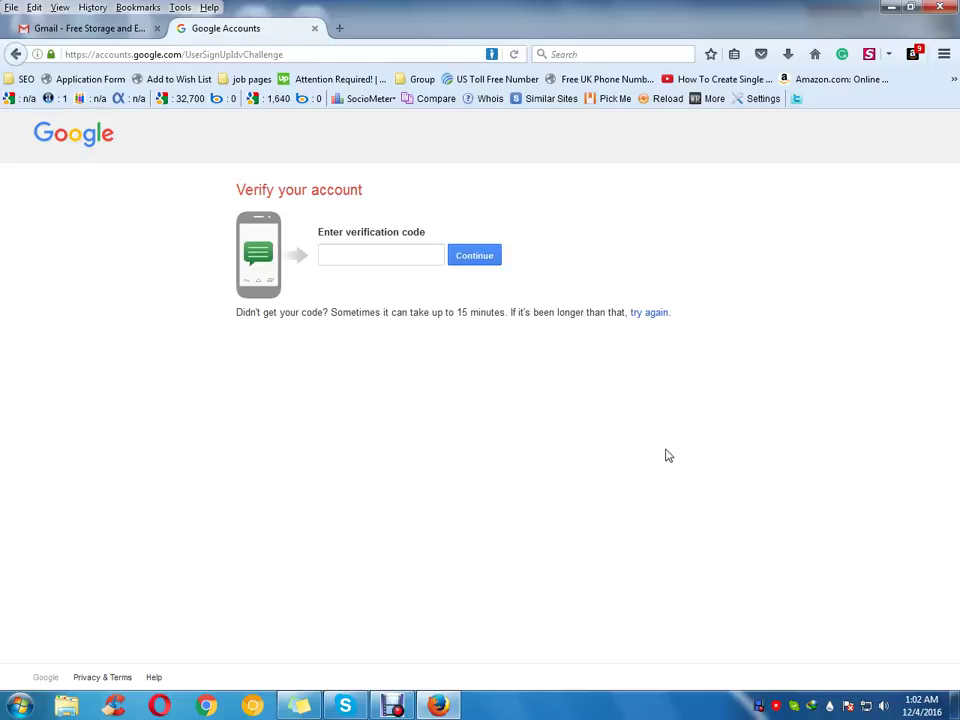
{"action": "left_click", "coordinate": [645, 314]}
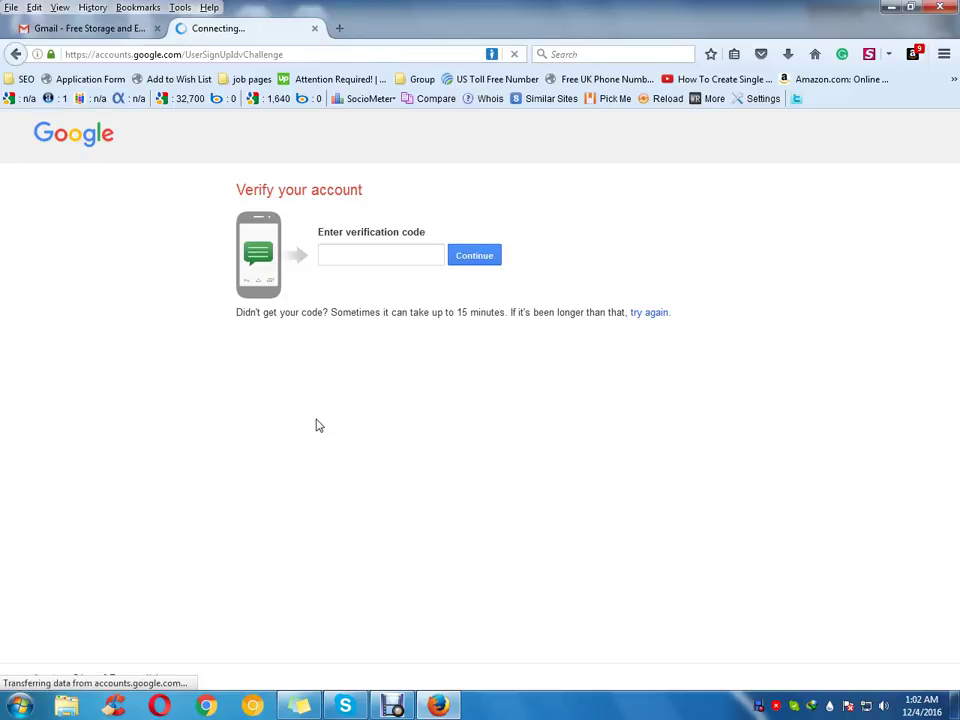
{"action": "left_click", "coordinate": [267, 342]}
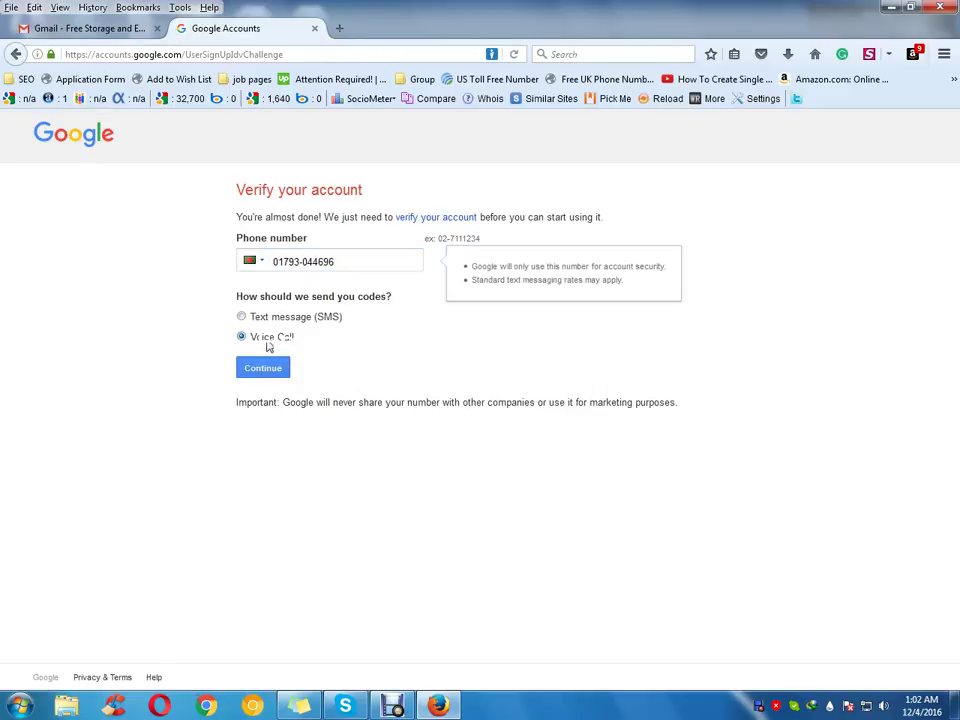
{"action": "left_click", "coordinate": [263, 369]}
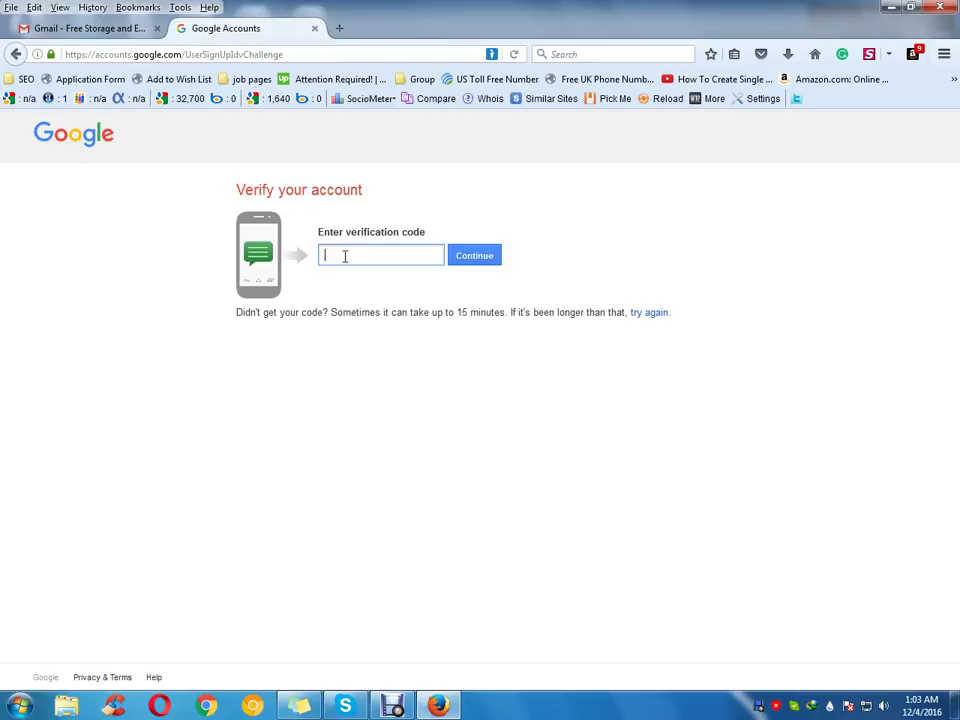
{"action": "left_click", "coordinate": [612, 365]}
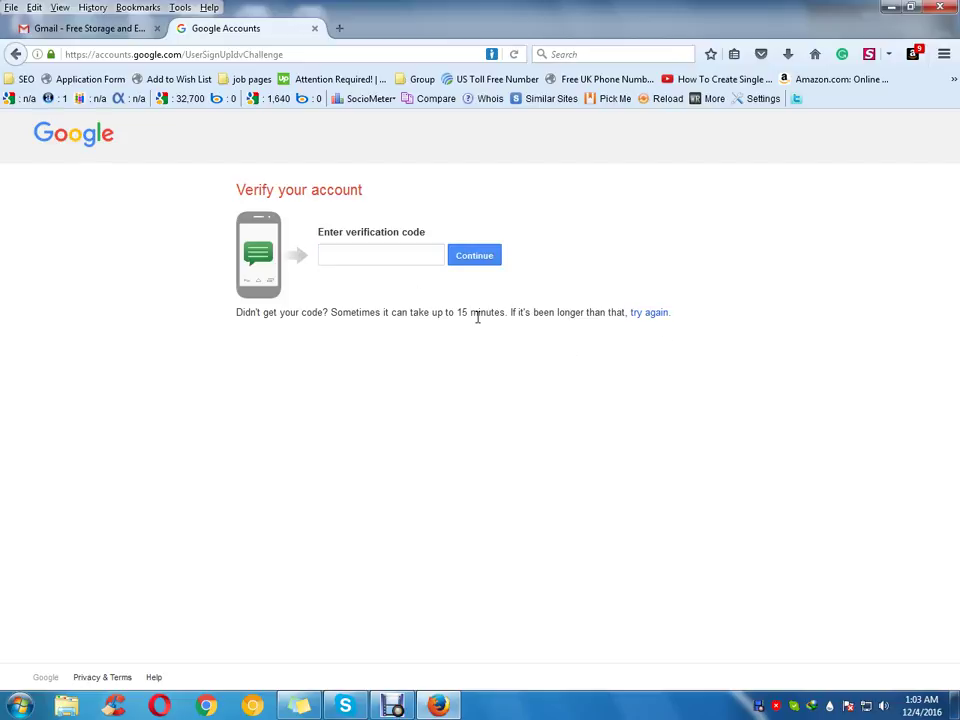
{"action": "left_click_drag", "start_coordinate": [457, 312], "coordinate": [506, 334]}
Request a fresh verification code by text message (SMS) to the same phone number.
{"action": "left_click", "coordinate": [529, 332]}
{"action": "left_click", "coordinate": [649, 313]}
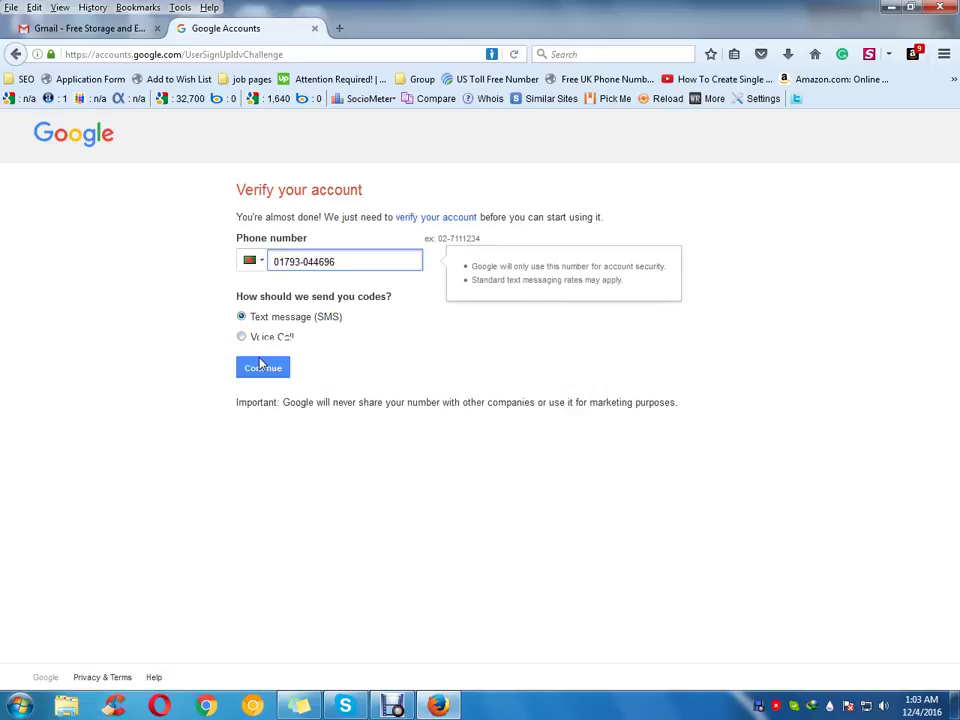
{"action": "left_click", "coordinate": [261, 369]}
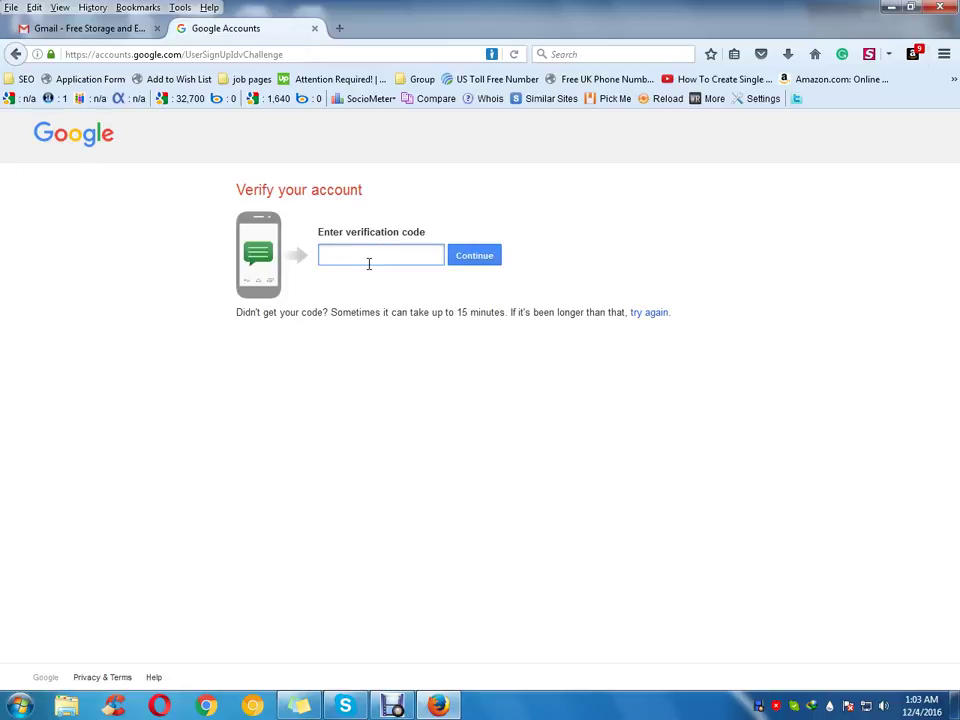
Enter the six-digit code texted to the phone and submit it to verify the account.
{"action": "left_click", "coordinate": [486, 256]}
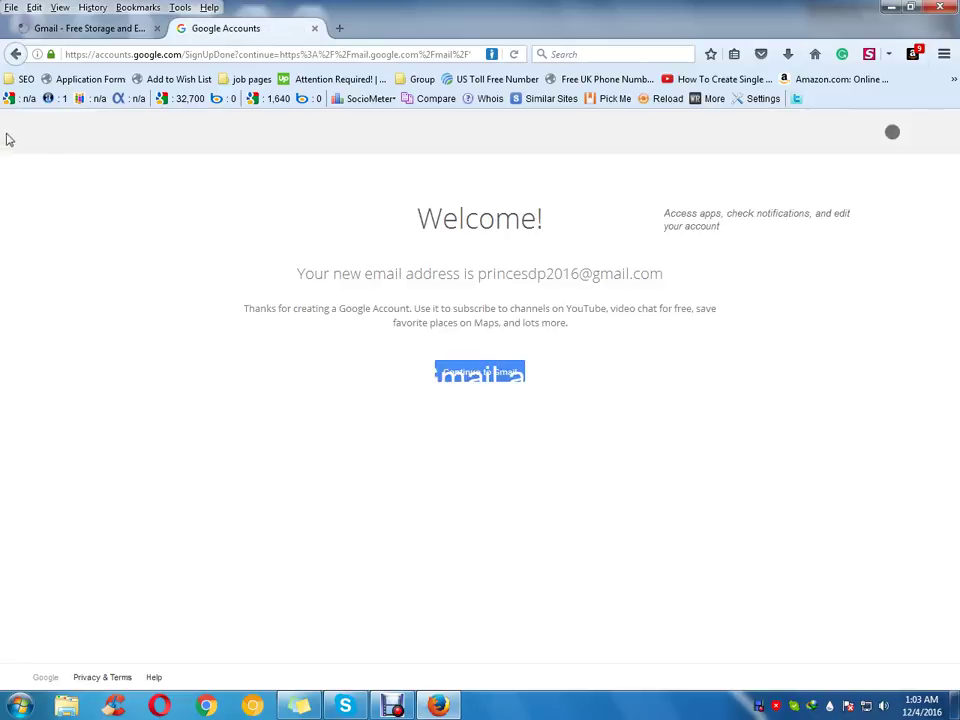
Highlight the Welcome heading and the new Gmail address, then continue to Gmail.
{"action": "left_click_drag", "start_coordinate": [417, 218], "coordinate": [517, 222]}
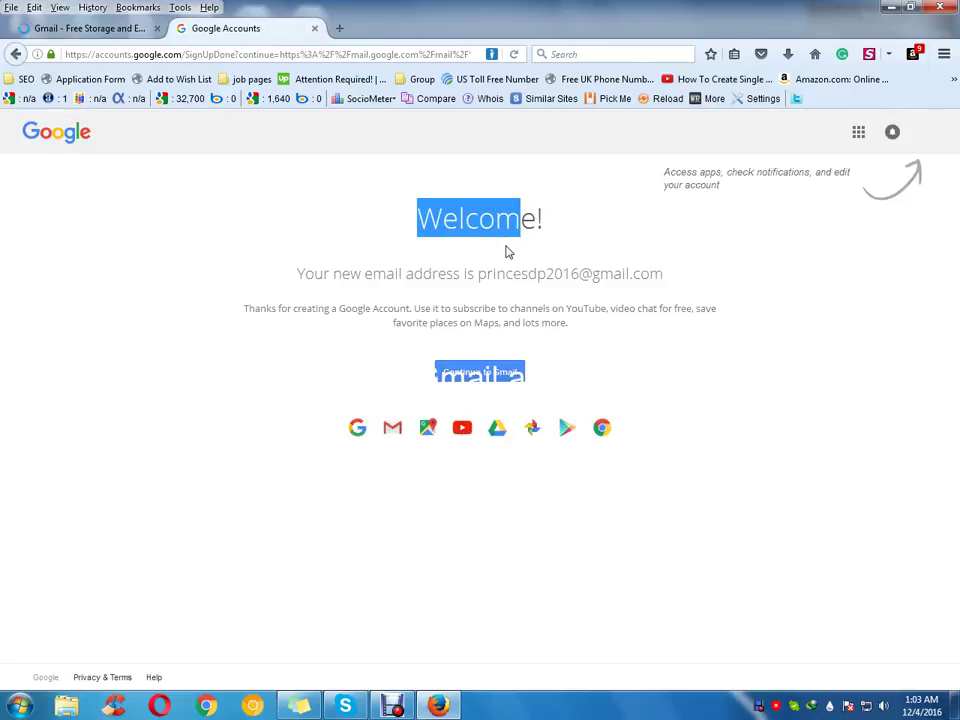
{"action": "left_click", "coordinate": [512, 226]}
{"action": "double_click", "coordinate": [512, 226]}
{"action": "left_click", "coordinate": [452, 274]}
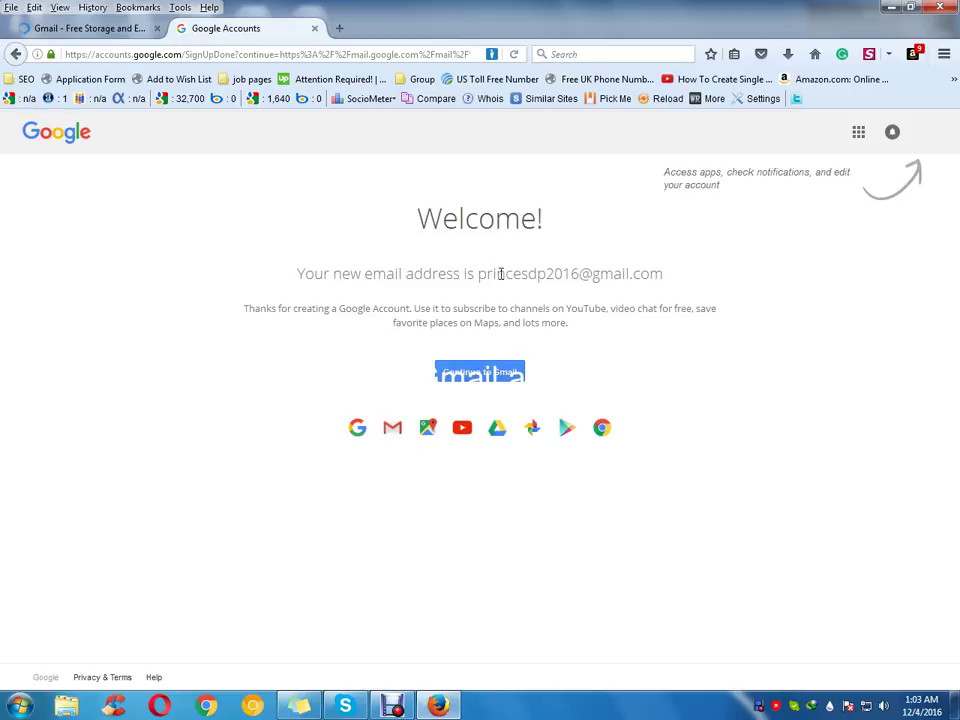
{"action": "left_click_drag", "start_coordinate": [479, 277], "coordinate": [659, 275]}
{"action": "left_click", "coordinate": [702, 292]}
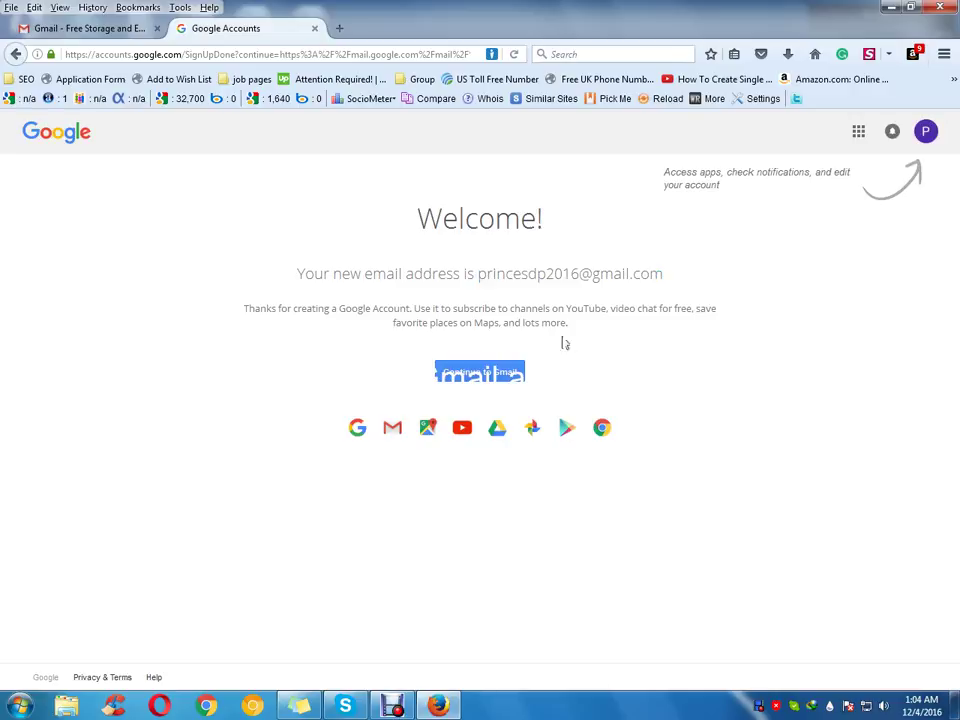
{"action": "left_click", "coordinate": [481, 376]}
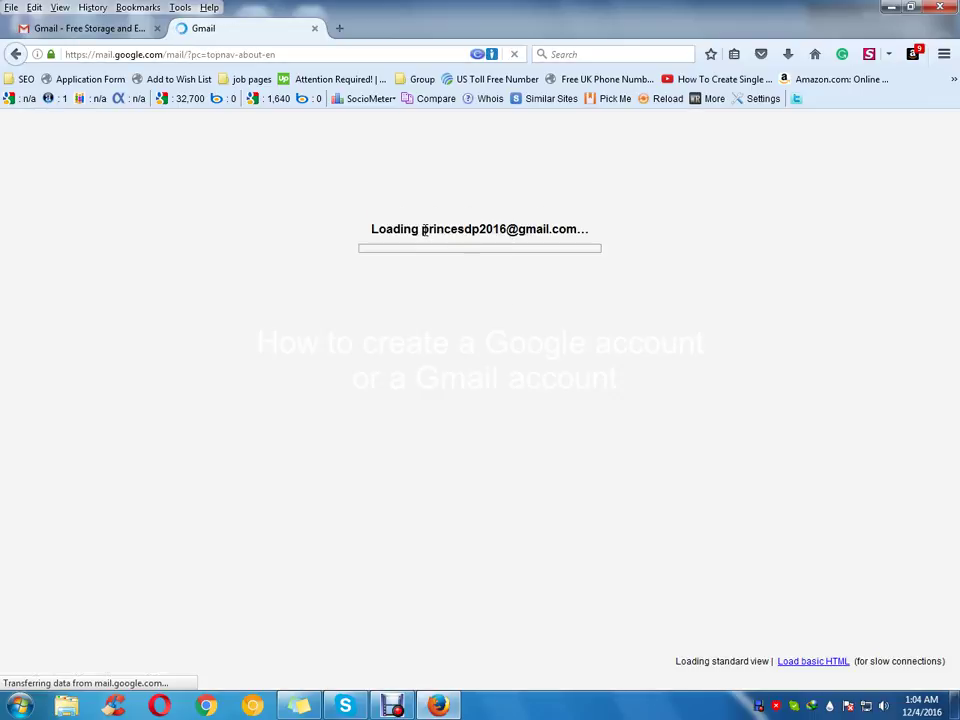
Highlight the account address on the loading page and briefly check the other Gmail tab.
{"action": "left_click_drag", "start_coordinate": [425, 229], "coordinate": [577, 224]}
{"action": "left_click", "coordinate": [454, 176]}
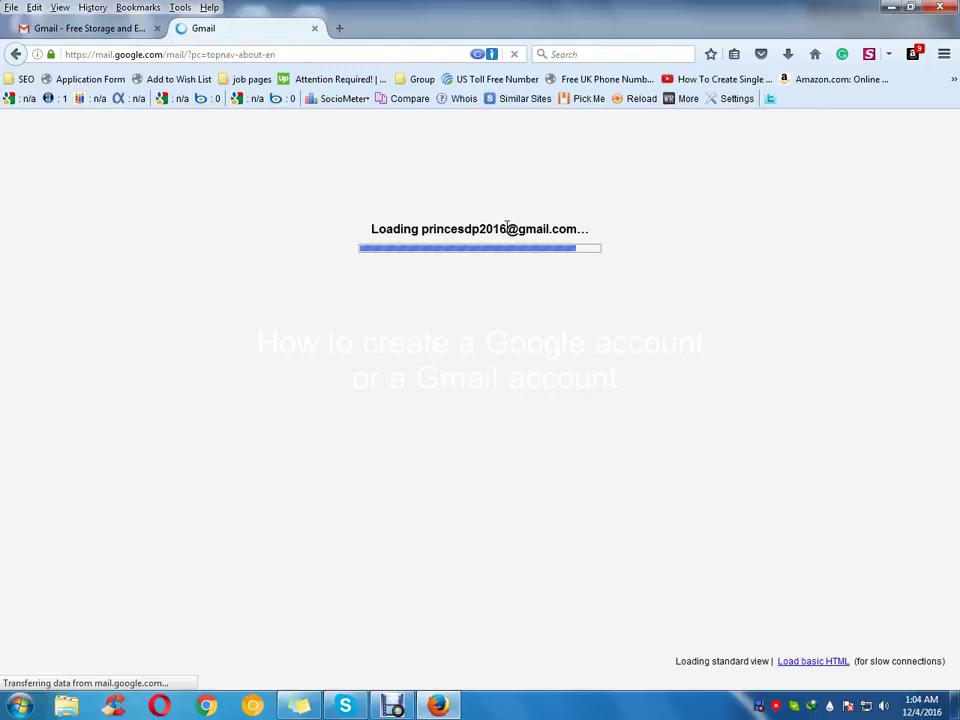
{"action": "left_click", "coordinate": [116, 32]}
{"action": "left_click", "coordinate": [215, 30]}
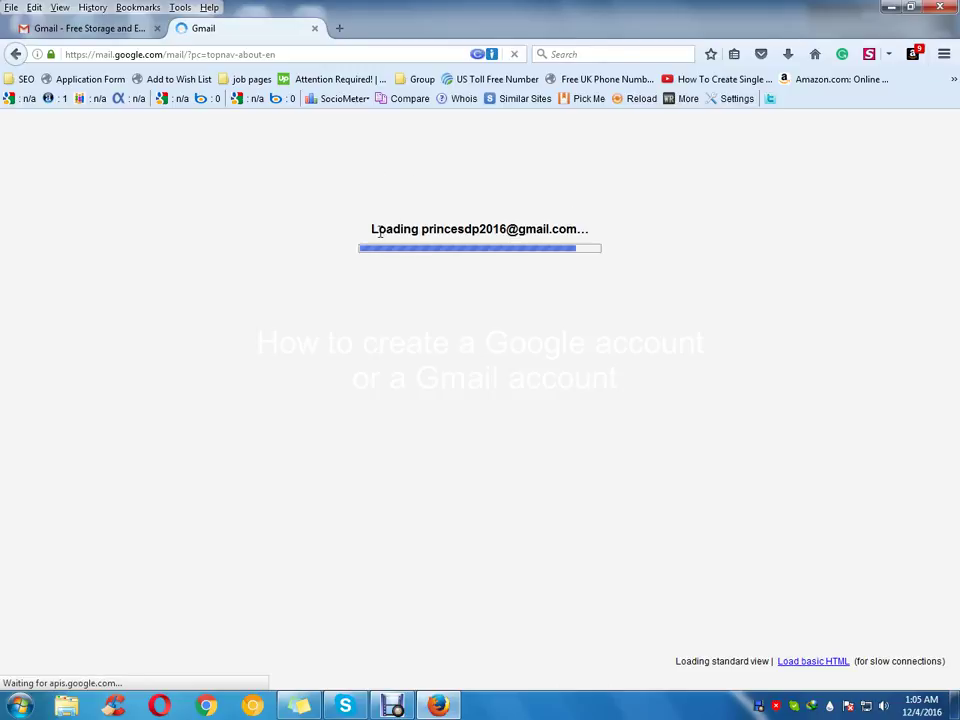
Highlight the loading message and the standard view note while the mailbox keeps loading.
{"action": "left_click_drag", "start_coordinate": [372, 229], "coordinate": [578, 227]}
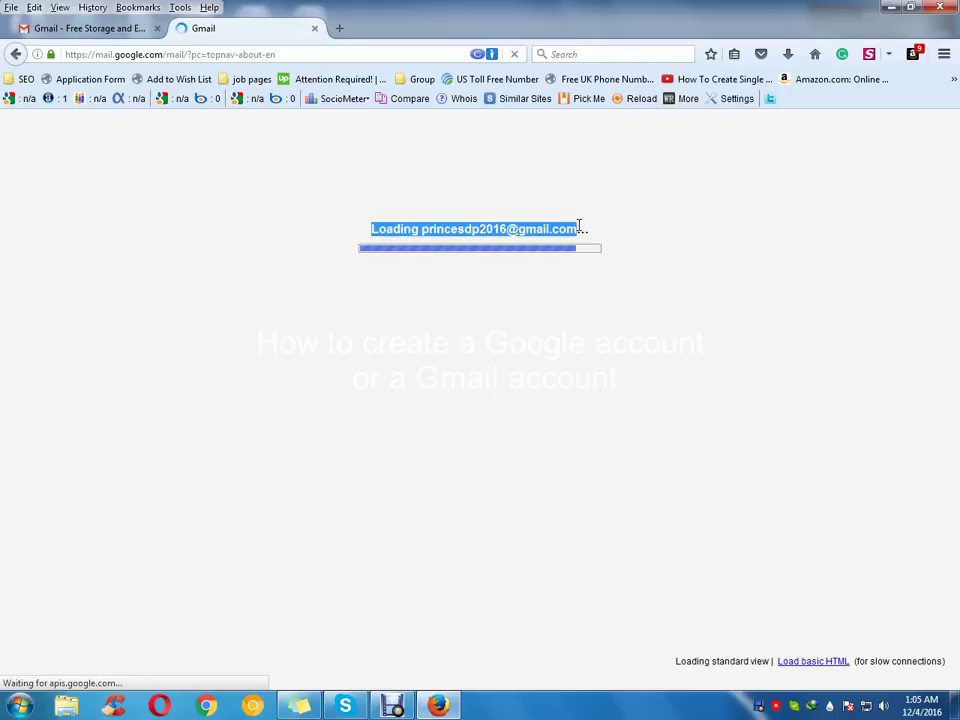
{"action": "left_click", "coordinate": [470, 229]}
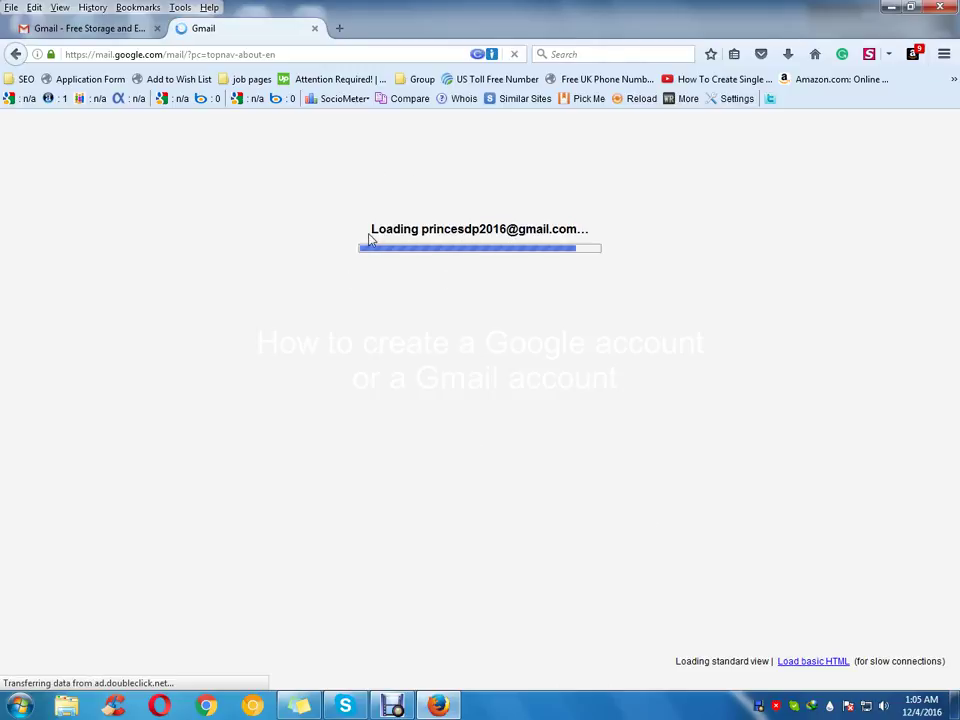
{"action": "left_click_drag", "start_coordinate": [375, 242], "coordinate": [605, 236]}
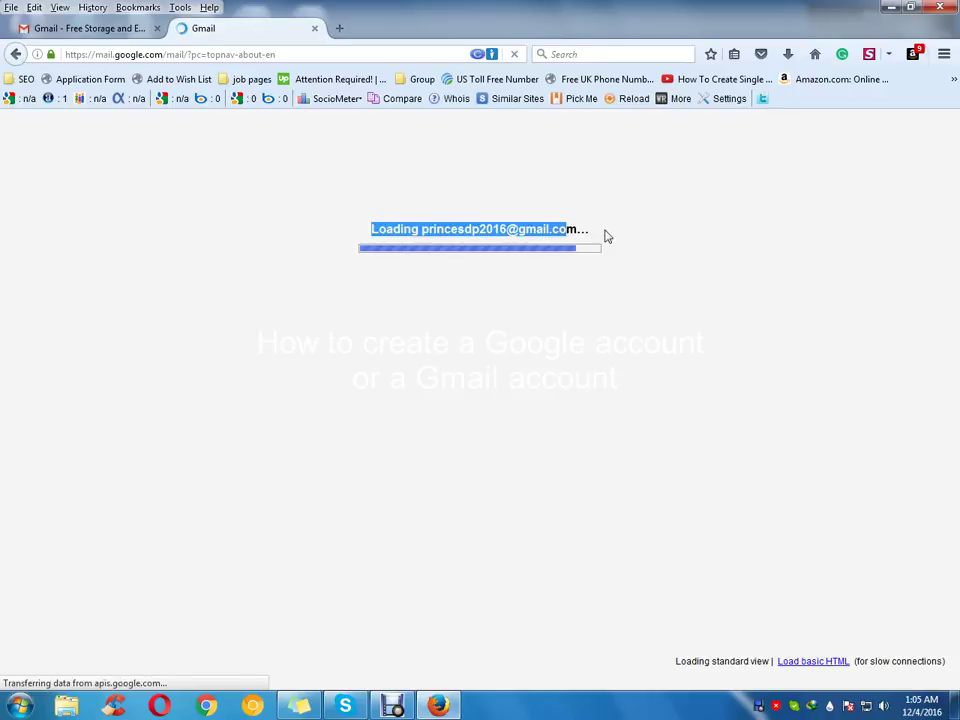
{"action": "left_click", "coordinate": [721, 334]}
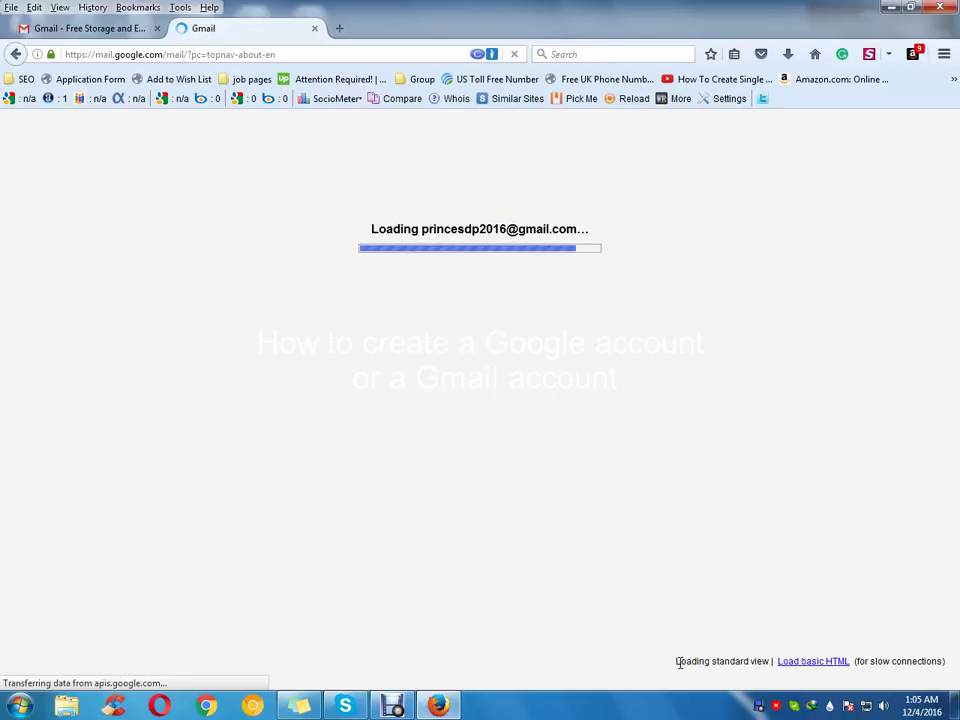
{"action": "left_click_drag", "start_coordinate": [678, 661], "coordinate": [823, 671]}
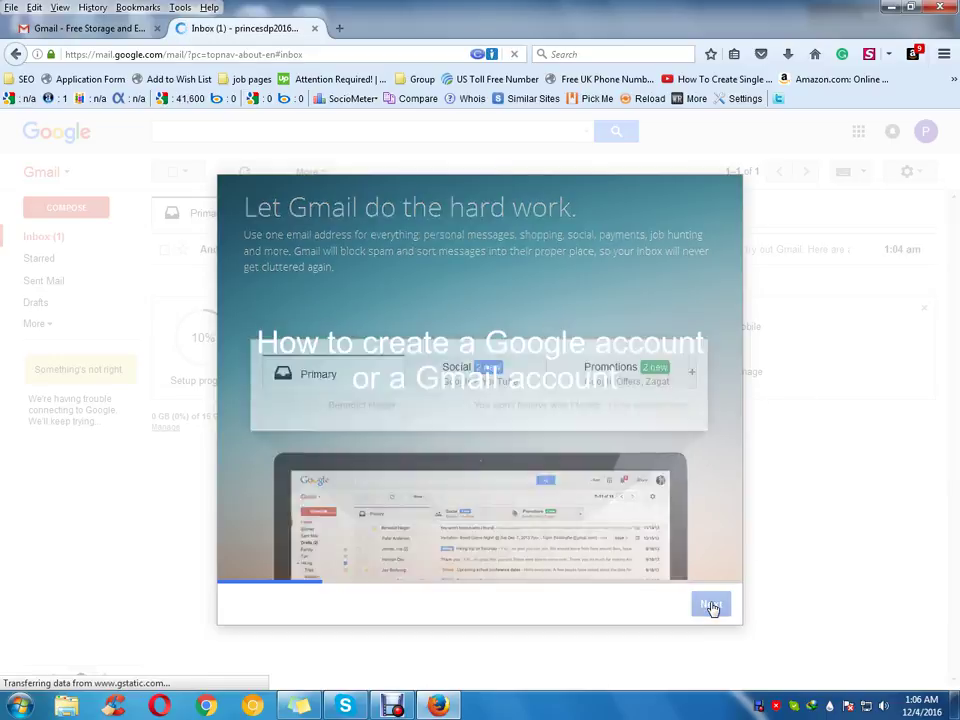
Advance through all four pages of Gmail's intro tour, then close it to reveal the inbox.
{"action": "left_click", "coordinate": [711, 606]}
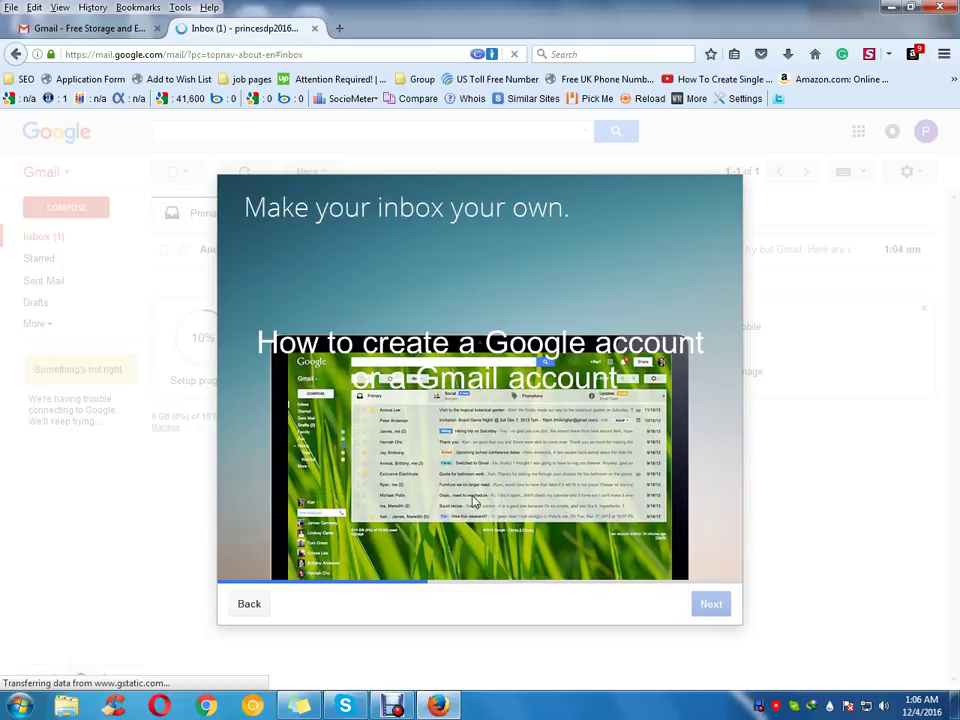
{"action": "left_click", "coordinate": [710, 603]}
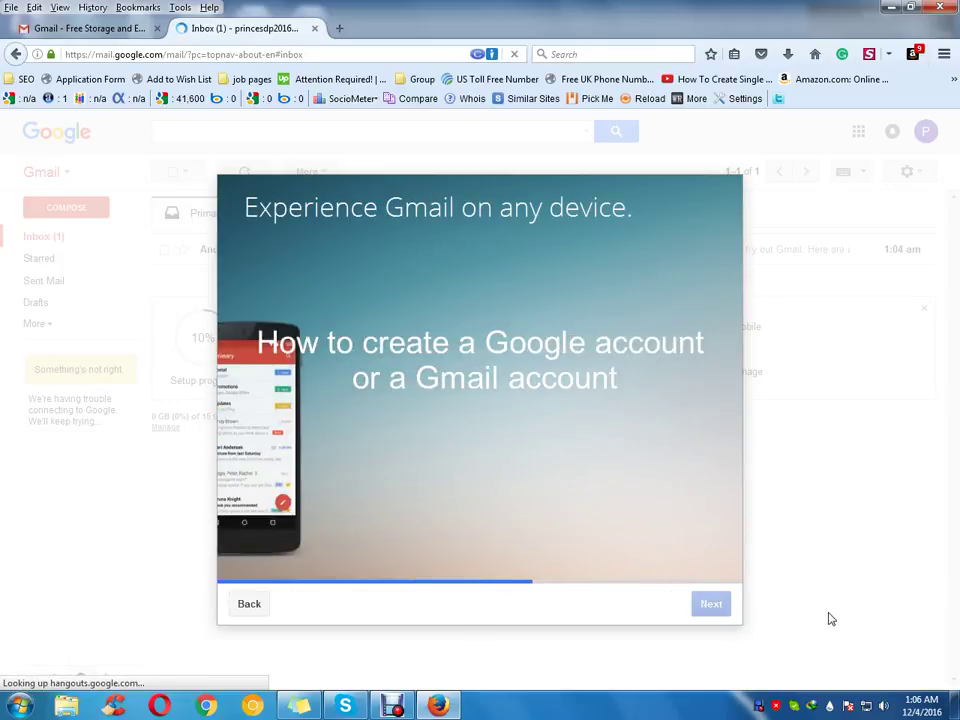
{"action": "left_click", "coordinate": [710, 603]}
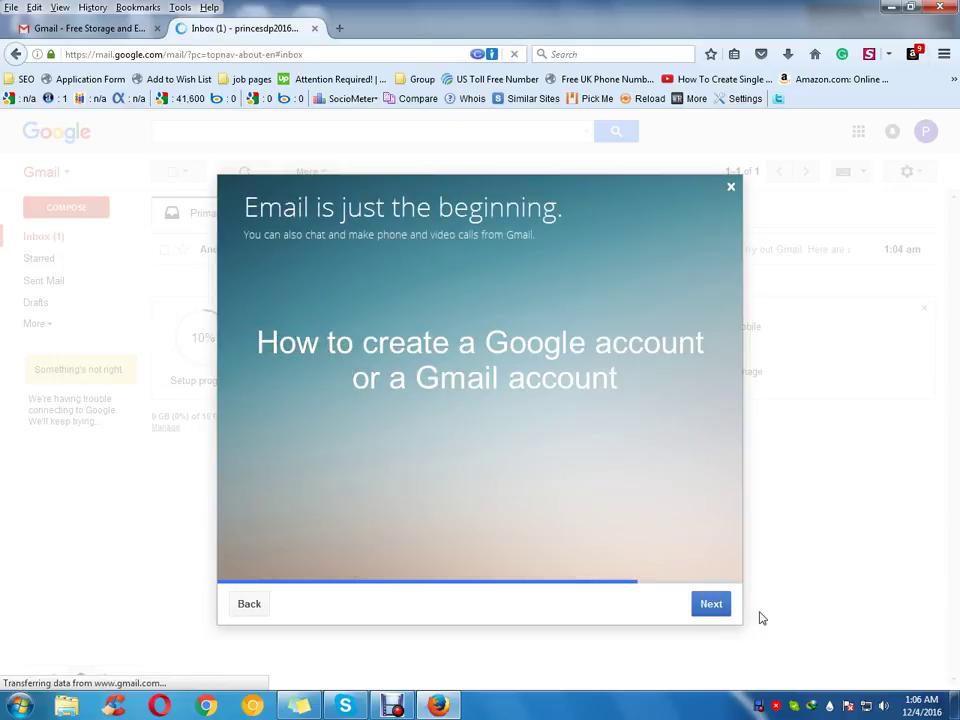
{"action": "left_click", "coordinate": [710, 606]}
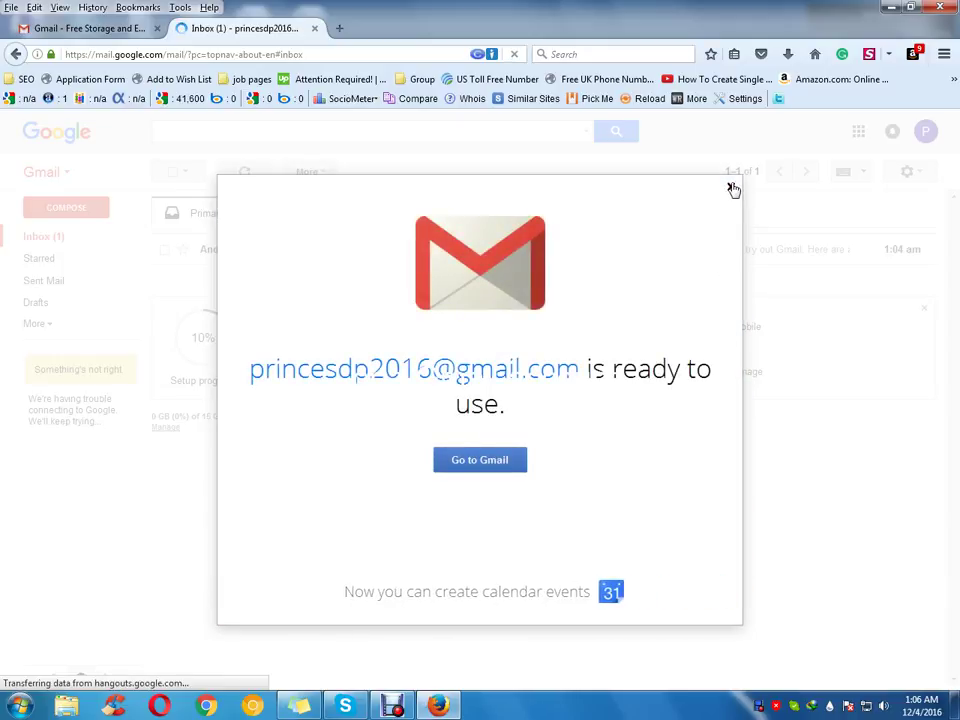
{"action": "left_click", "coordinate": [732, 188]}
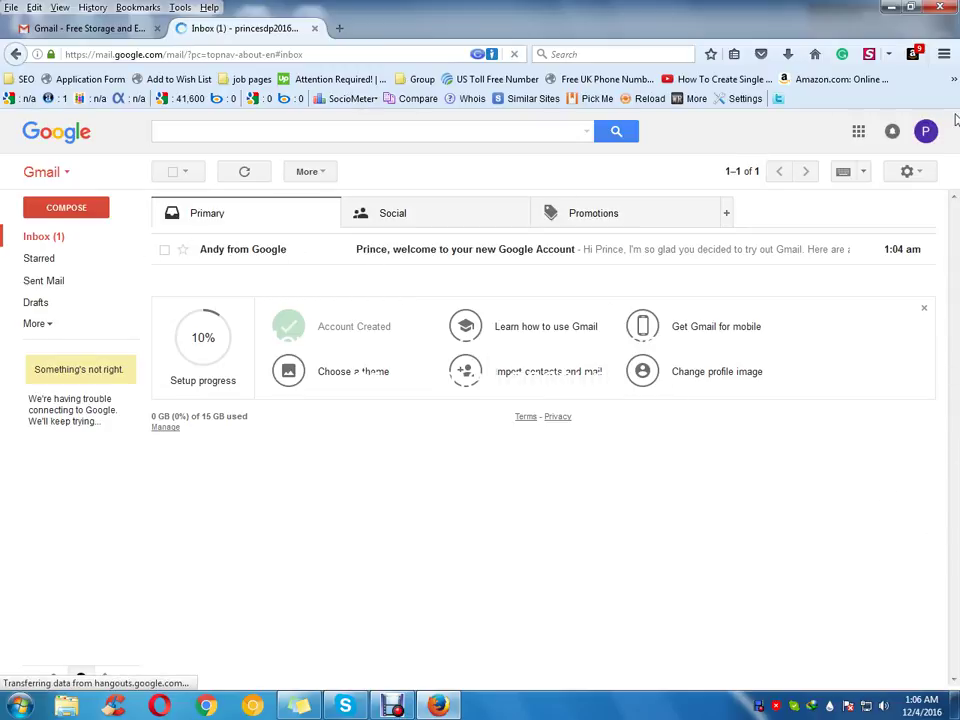
{"action": "left_click", "coordinate": [48, 238]}
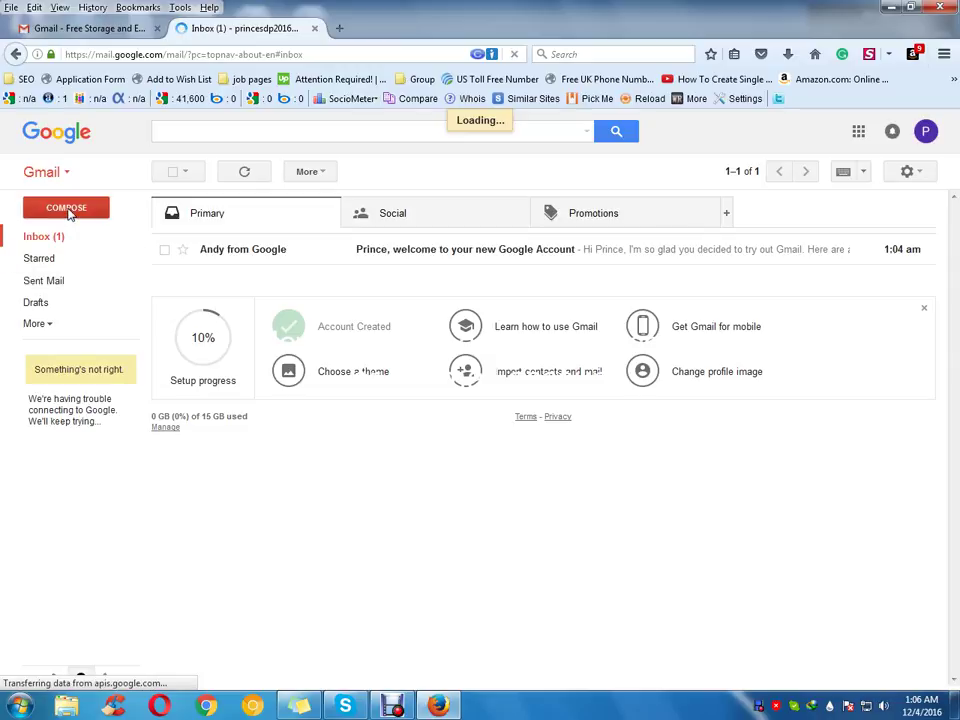
{"action": "left_click", "coordinate": [70, 212]}
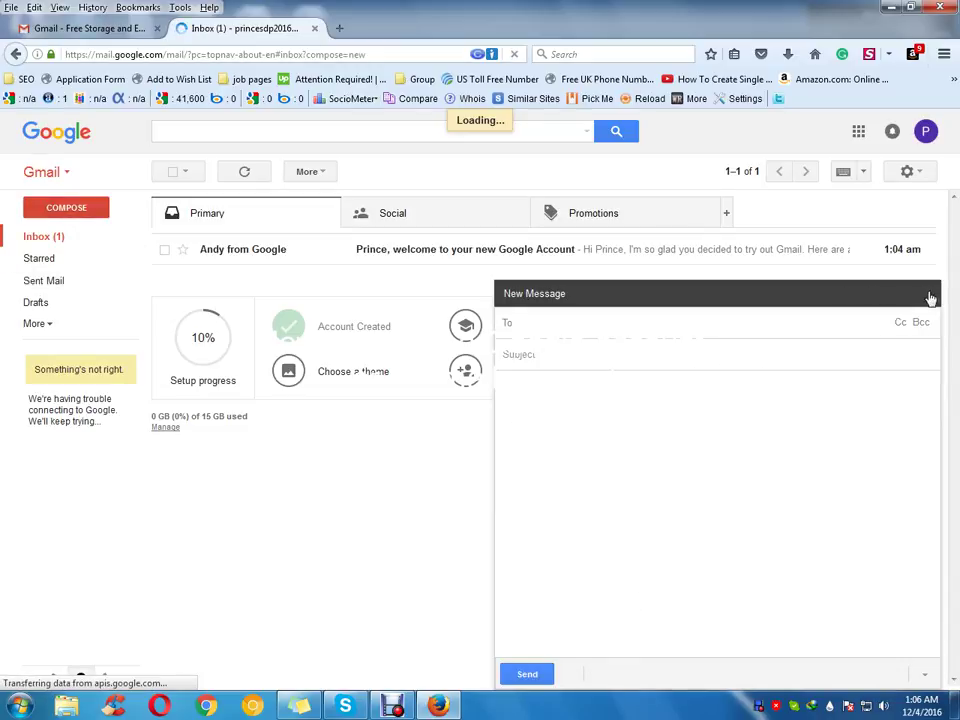
{"action": "left_click", "coordinate": [568, 354]}
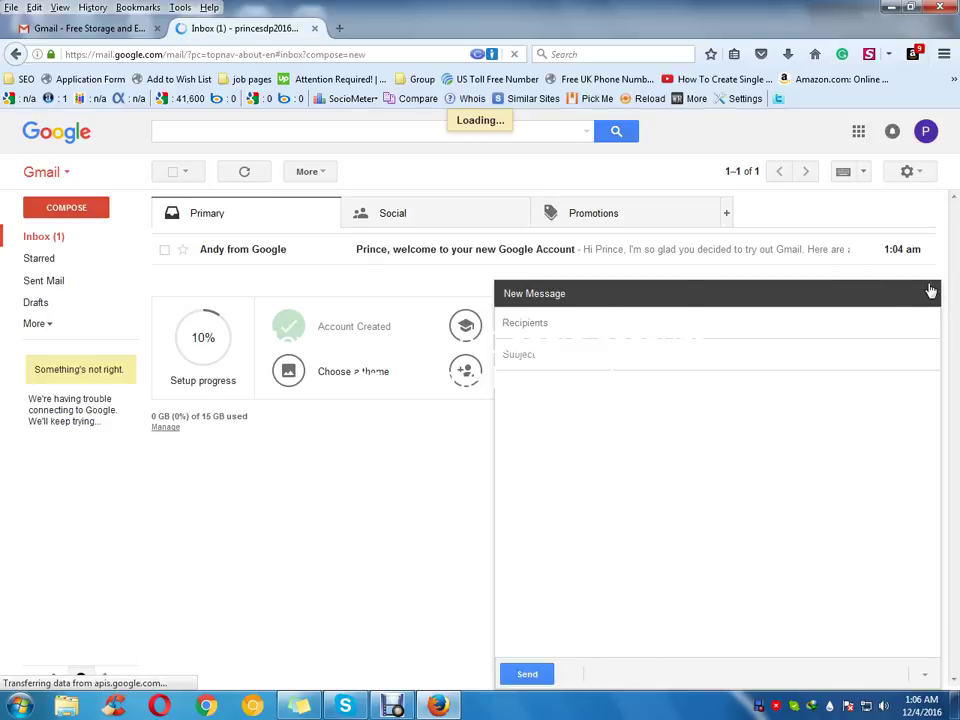
{"action": "left_click", "coordinate": [846, 294]}
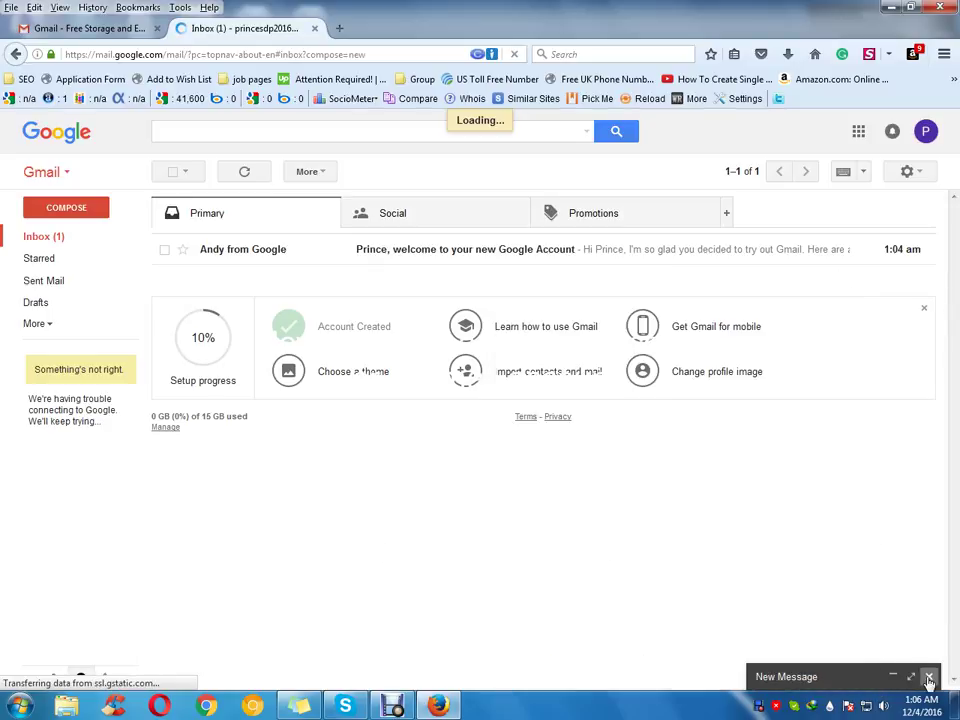
{"action": "left_click", "coordinate": [928, 677]}
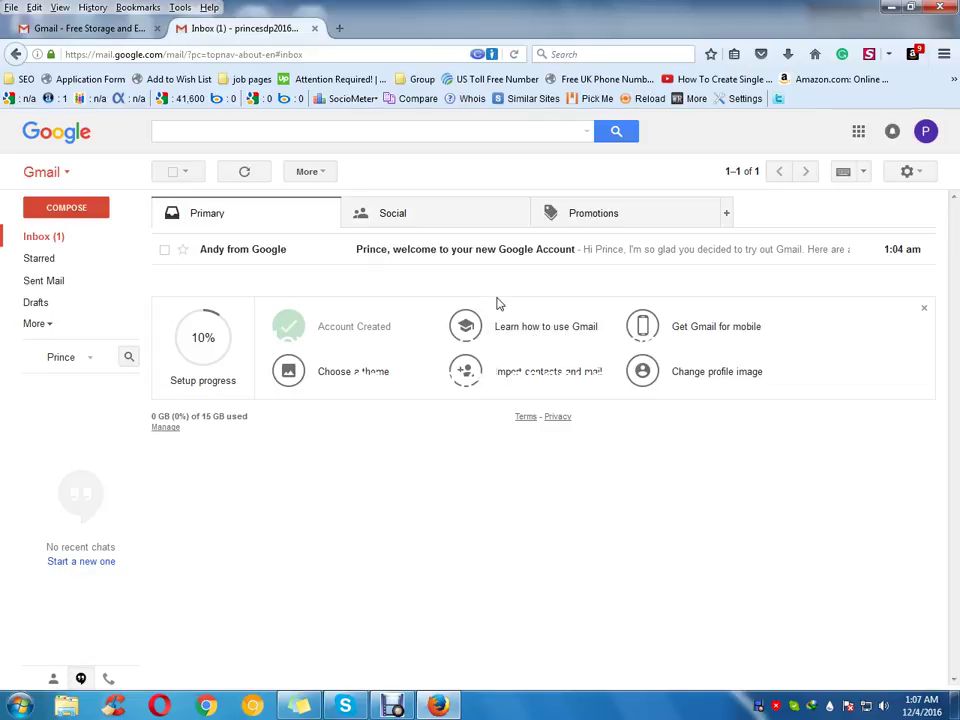
Complete the 'Learn how to use Gmail' step, close its Help panel, and show the account menu.
{"action": "left_click", "coordinate": [597, 332]}
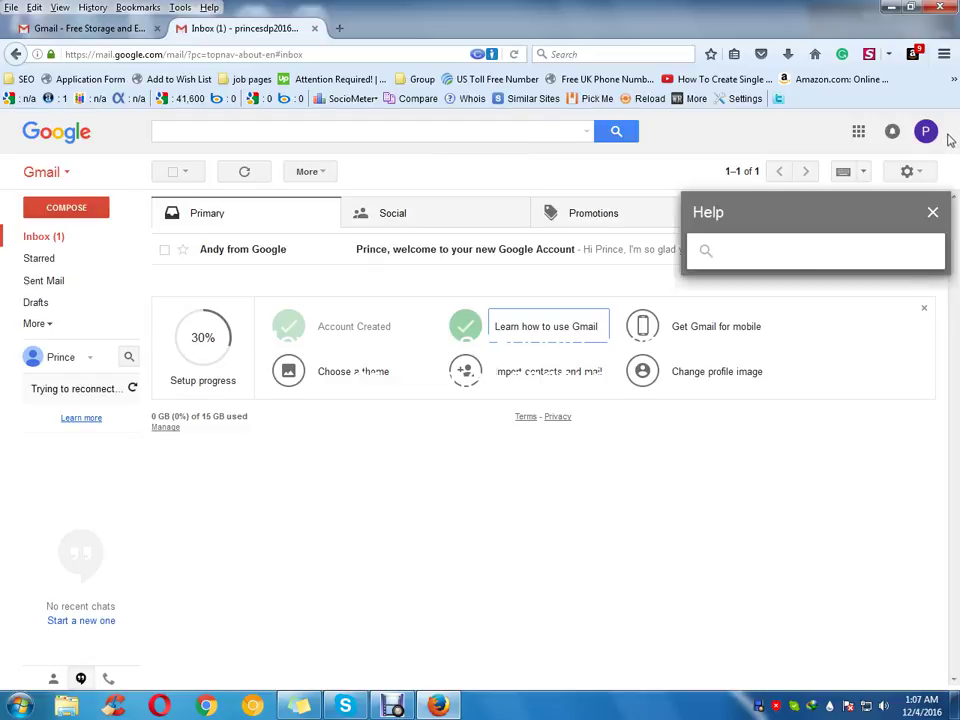
{"action": "left_click", "coordinate": [933, 217]}
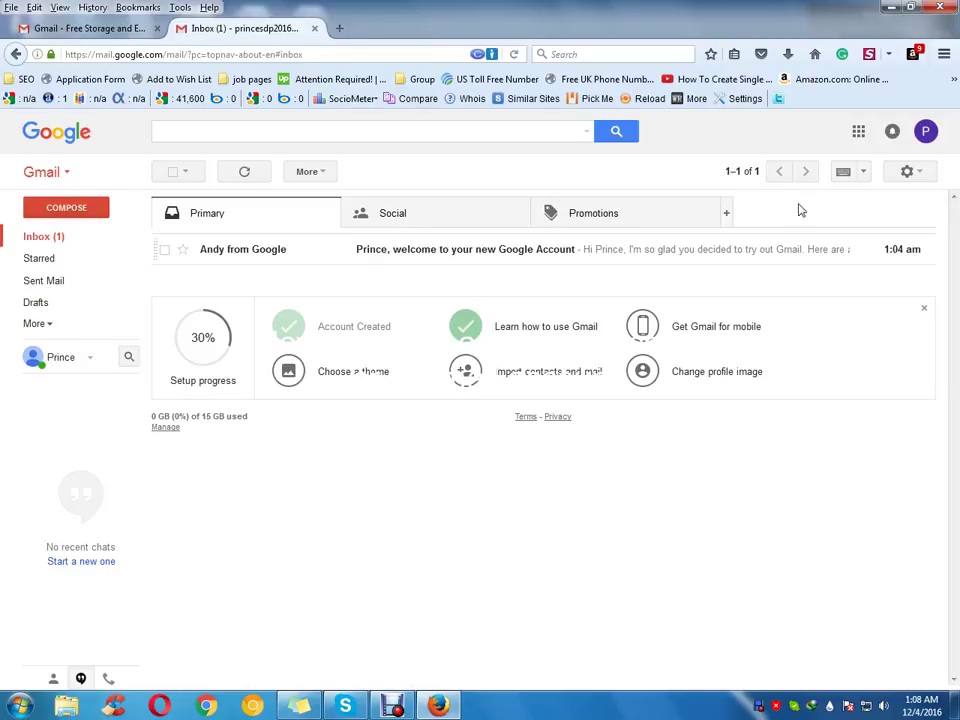
{"action": "left_click", "coordinate": [925, 135]}
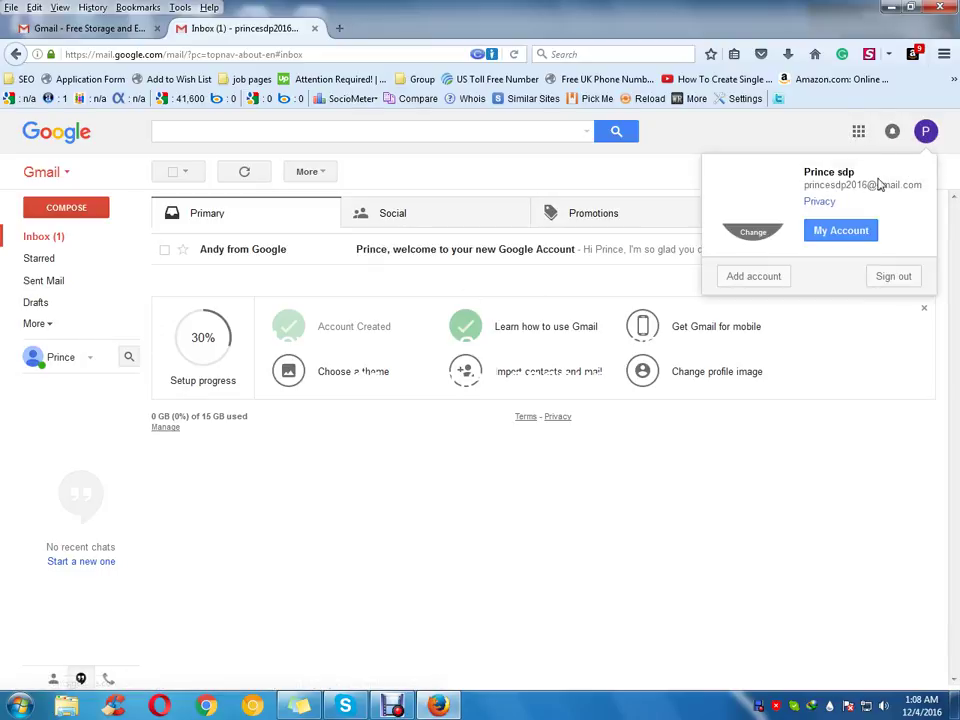